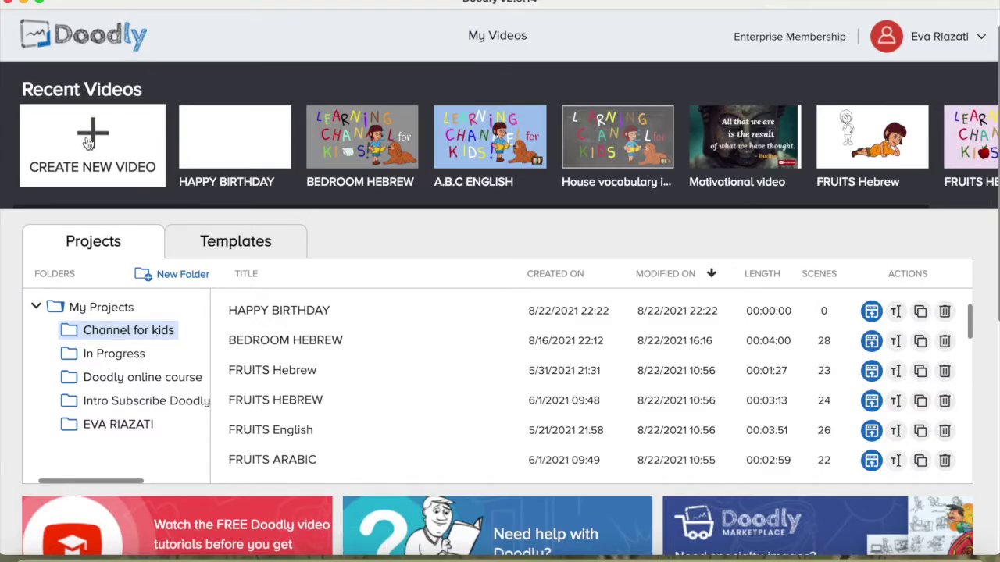
- Create a new Whiteboard-style video titled 'Doodly tutorial' and open it in the editor
click(92, 140)
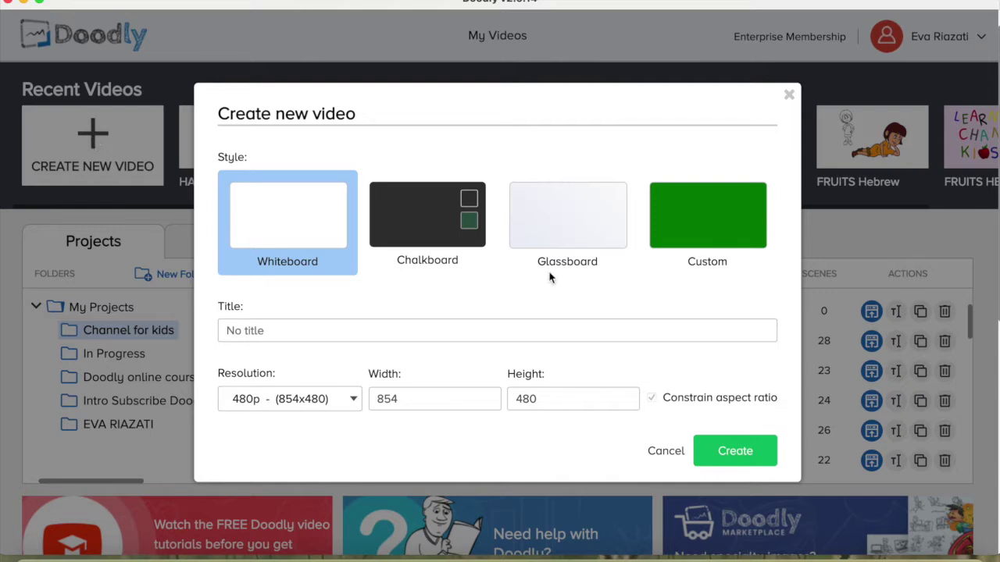
click(330, 225)
click(275, 334)
text(Doodly tutorial)
click(734, 451)
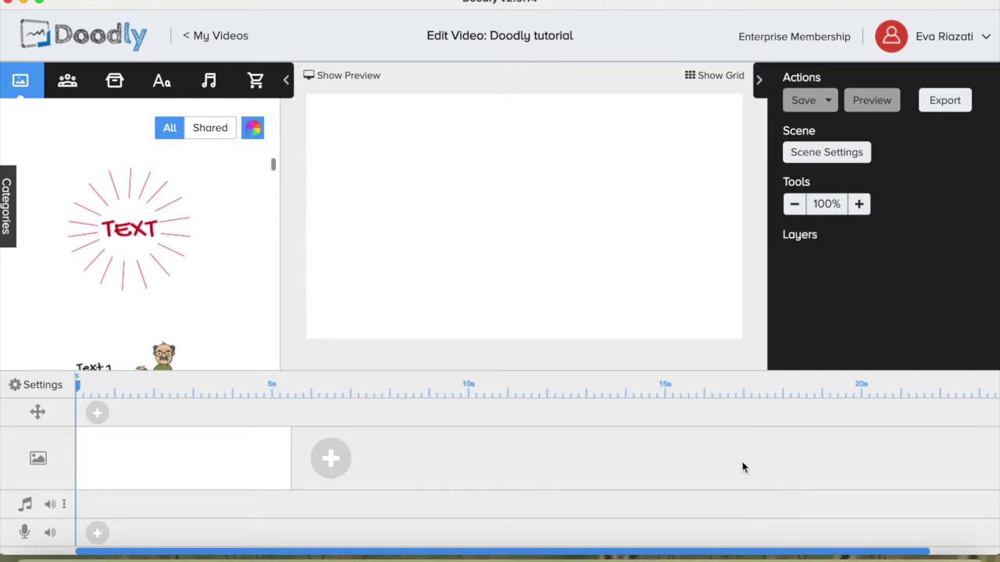
- In Video Settings, browse the cartoon hands, then pick the right-handed bare-arm real drawing hand
click(43, 387)
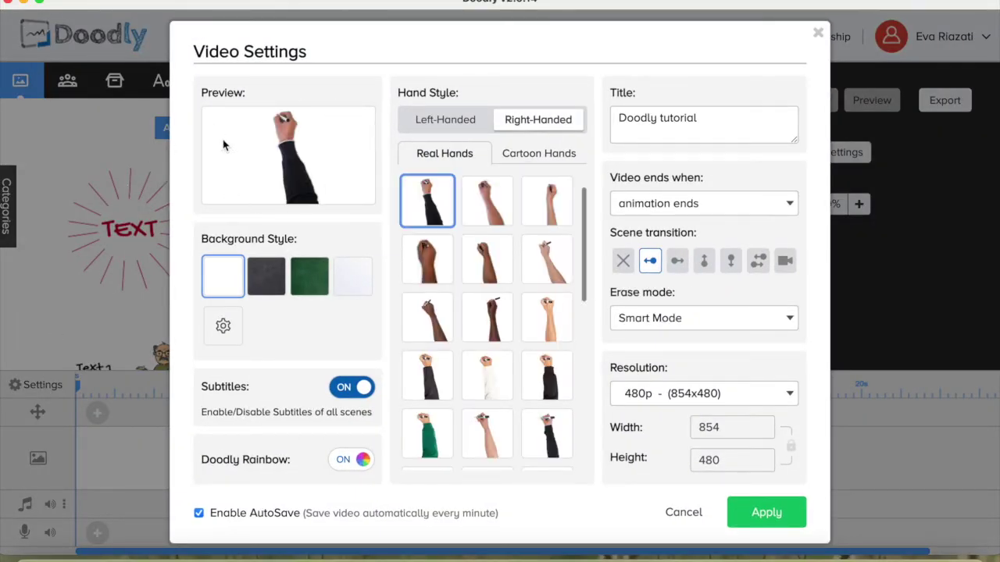
click(565, 162)
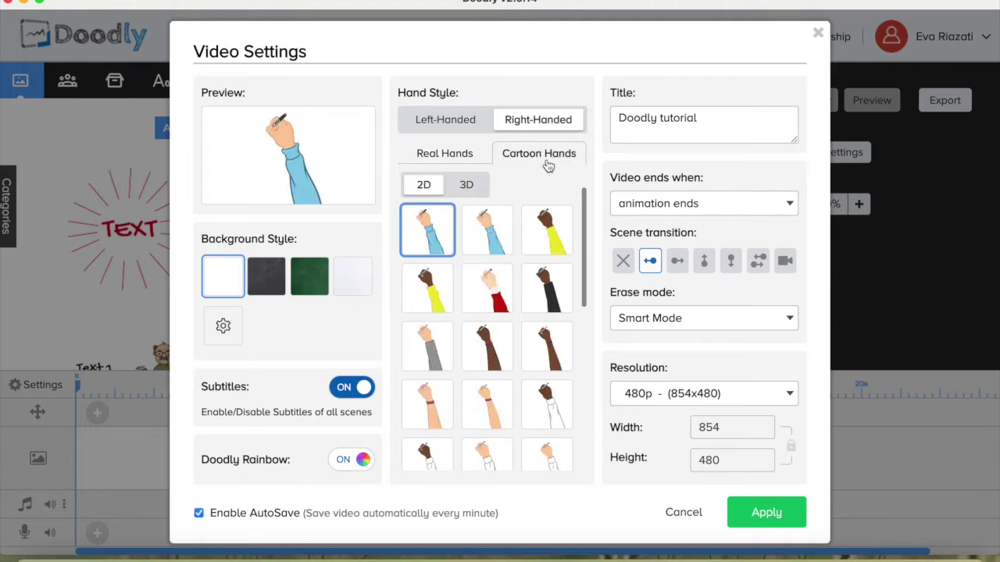
click(464, 187)
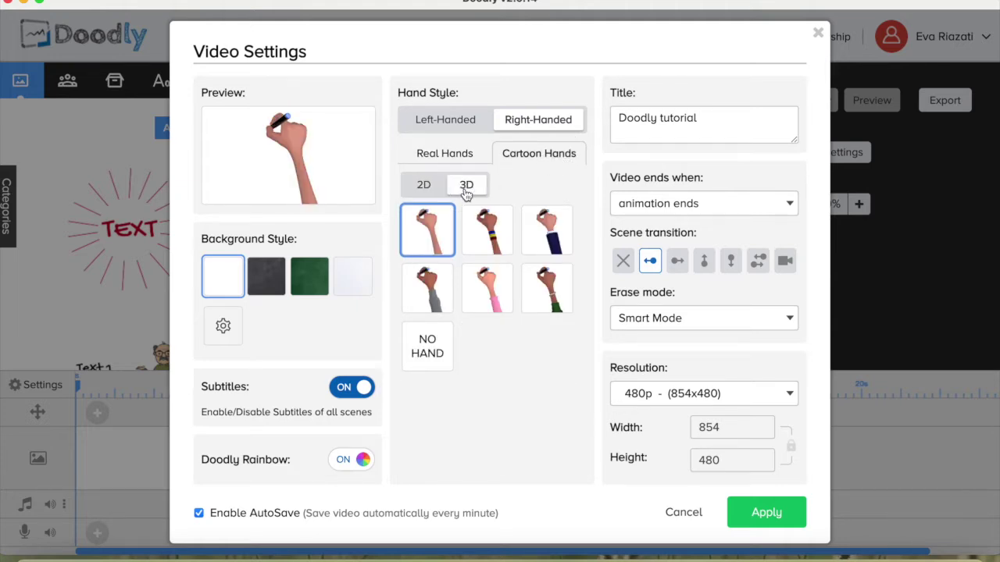
click(557, 284)
click(551, 244)
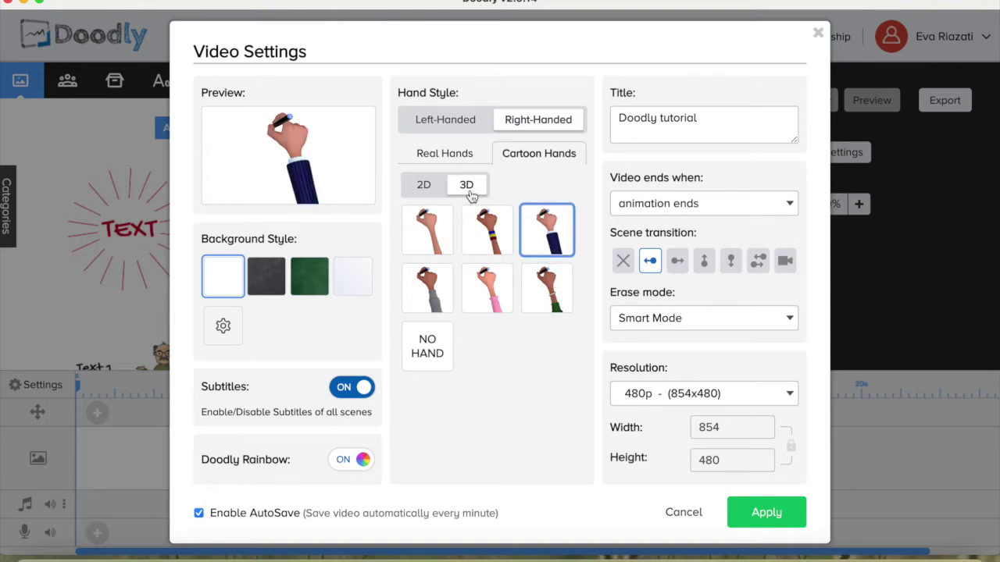
click(450, 124)
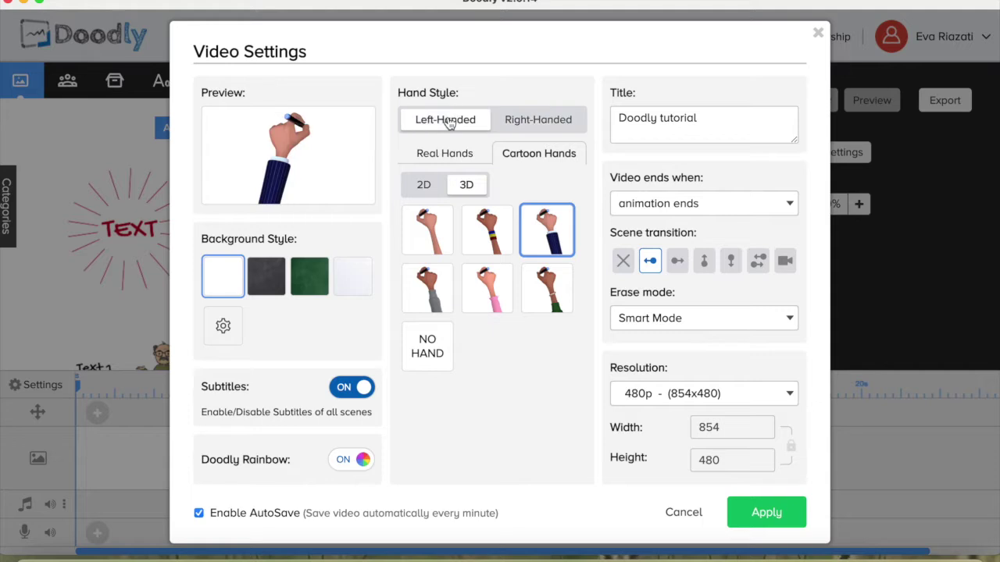
click(528, 124)
click(423, 184)
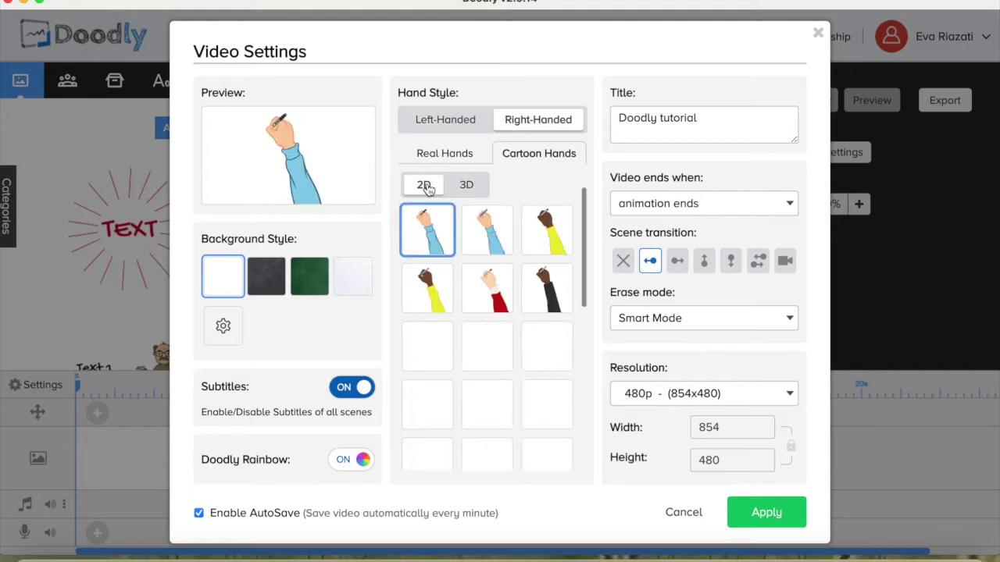
click(439, 155)
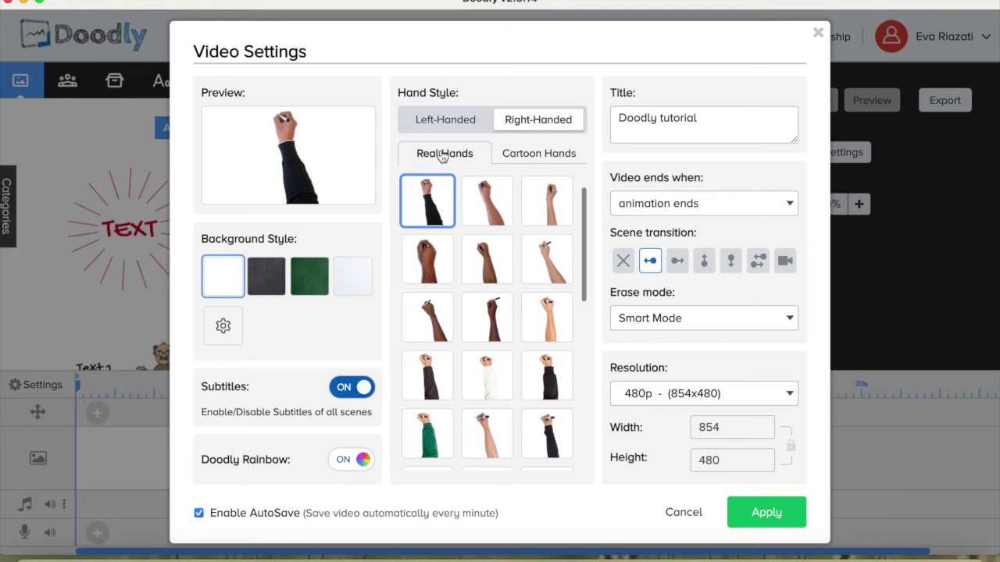
drag(584, 213, 590, 361)
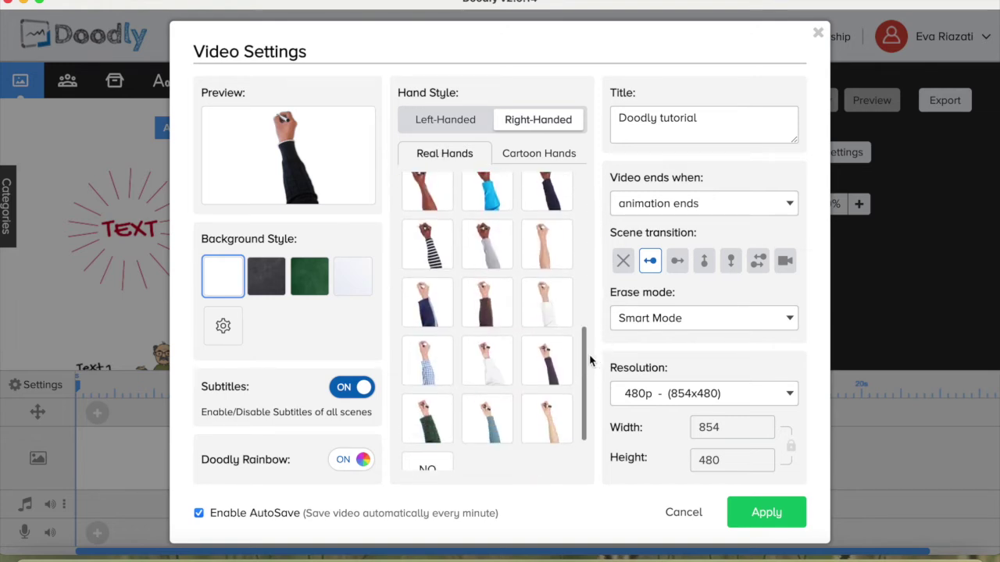
click(555, 422)
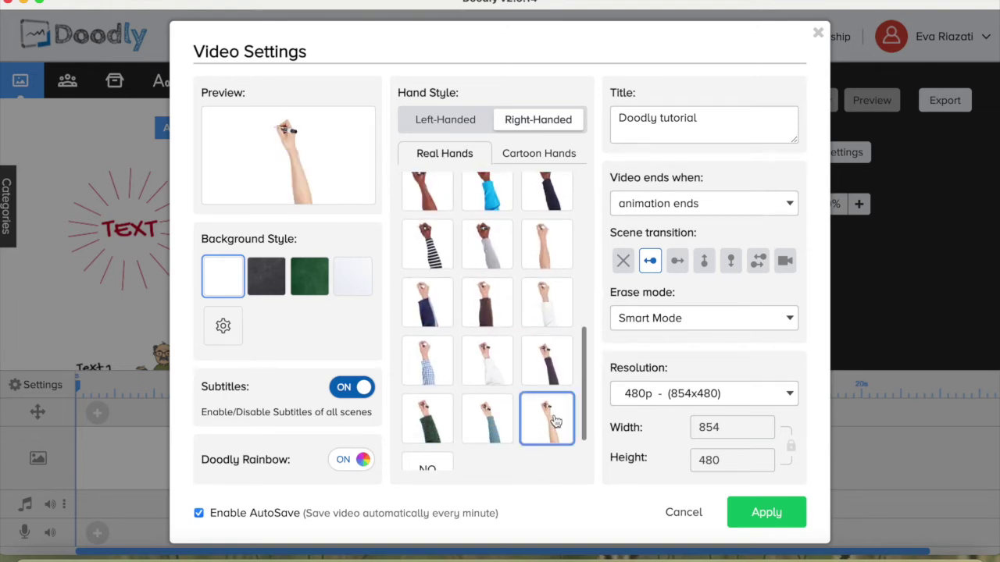
- Preview the chalkboard and glassboard backgrounds, then set a custom white #FFFFFF background colour
click(266, 279)
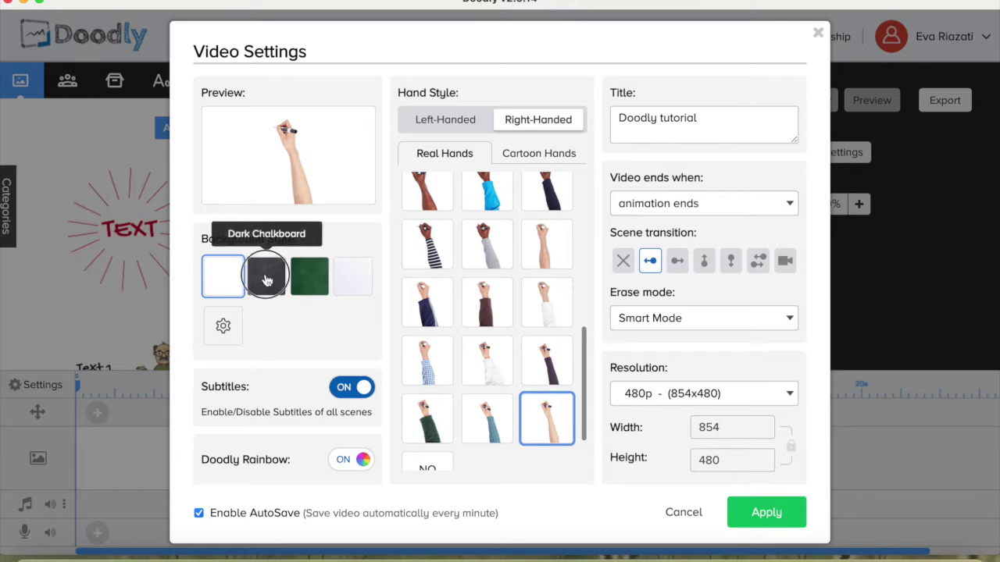
click(308, 280)
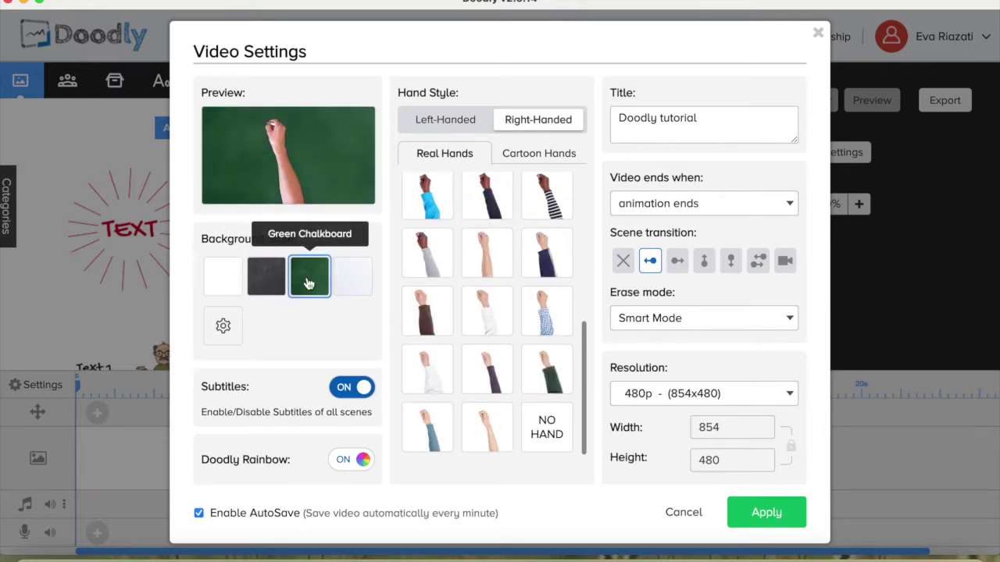
click(350, 277)
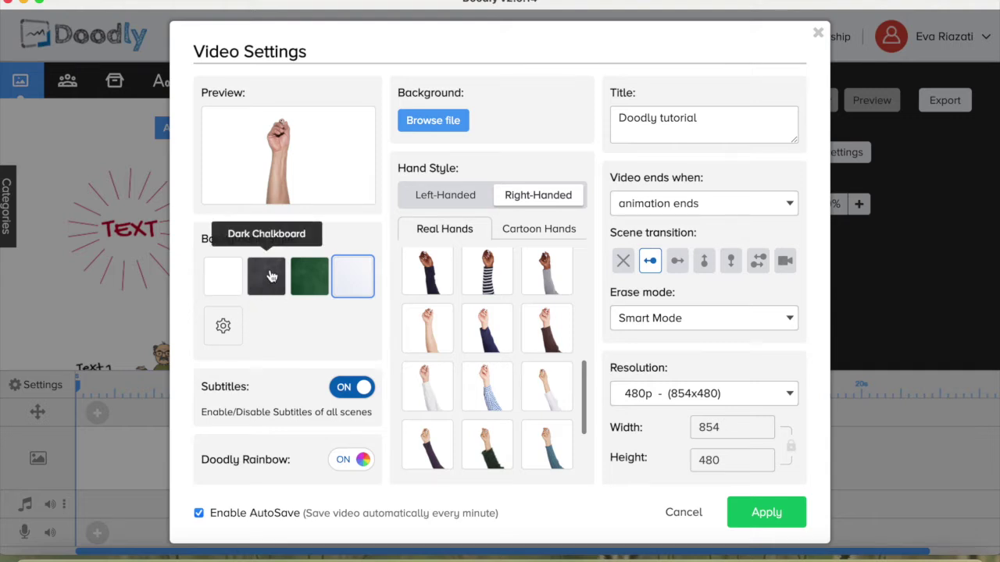
click(225, 328)
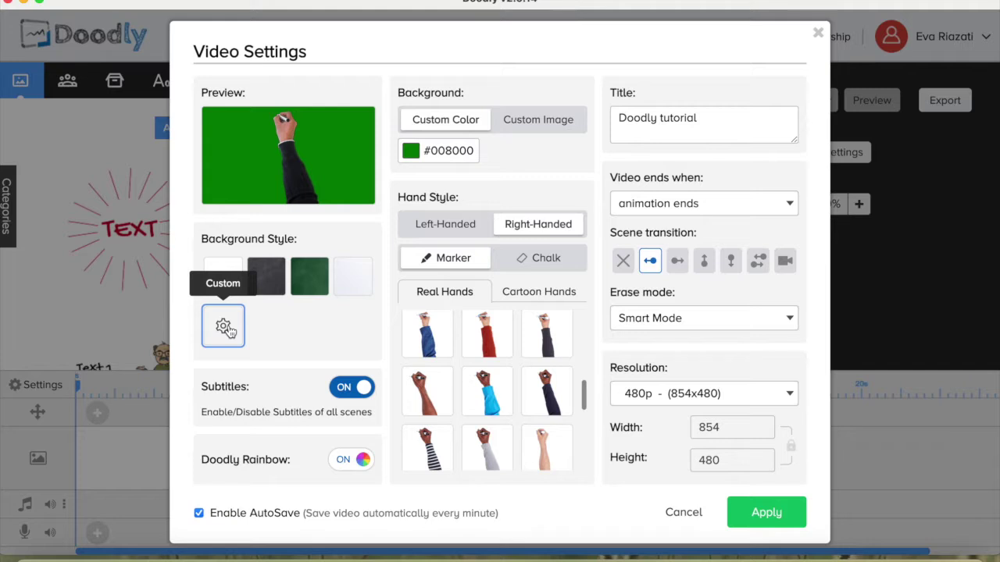
click(444, 152)
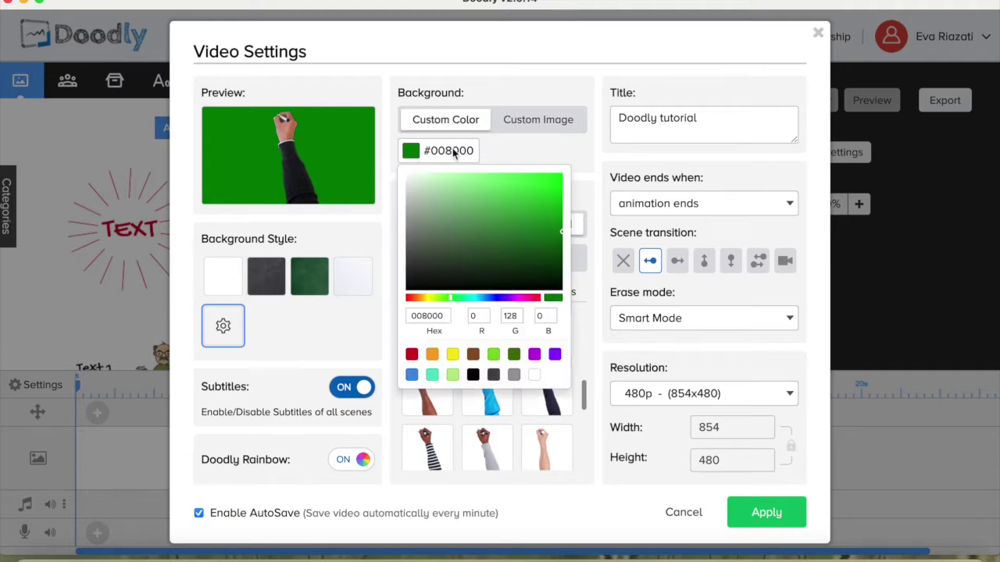
click(463, 298)
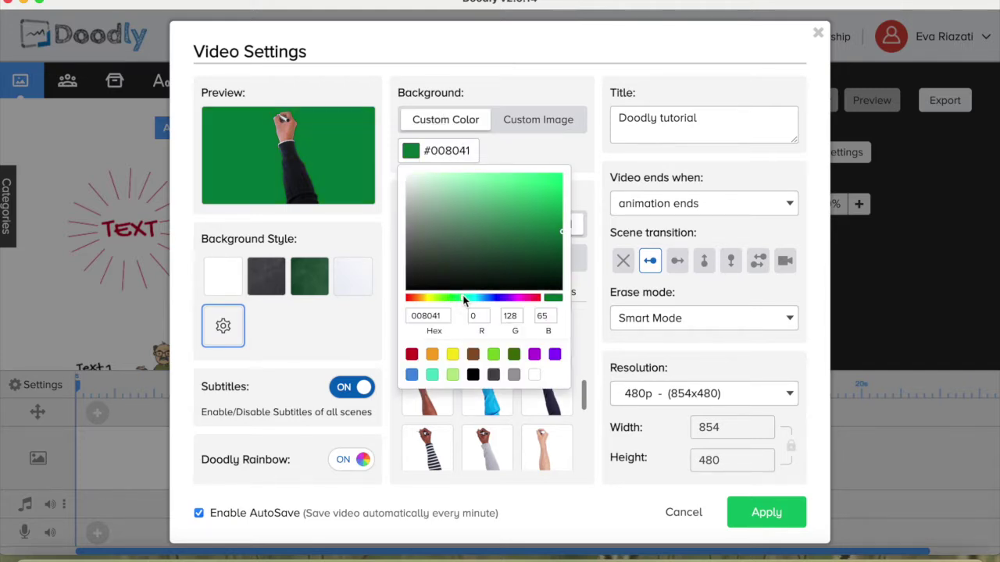
drag(490, 295, 421, 298)
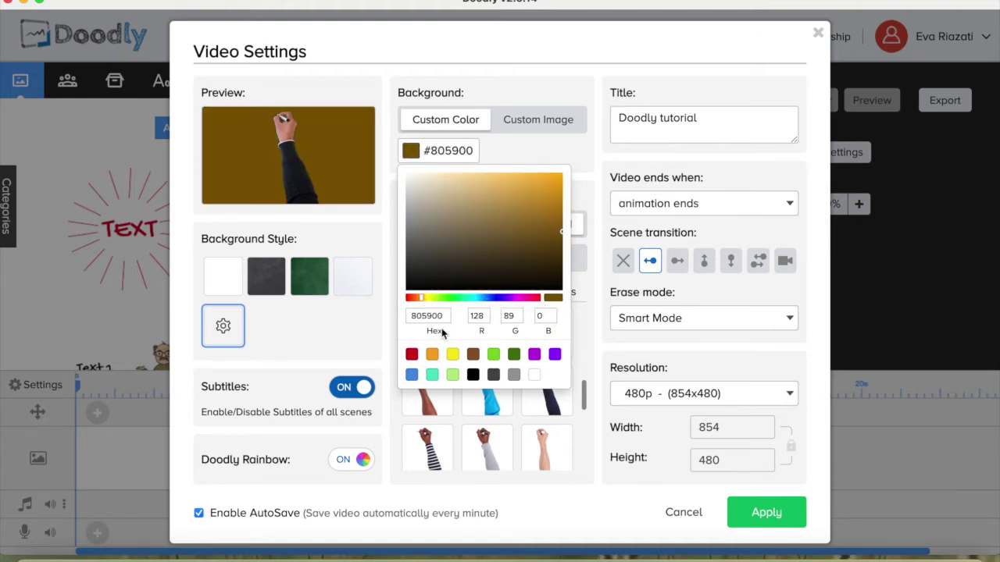
click(432, 355)
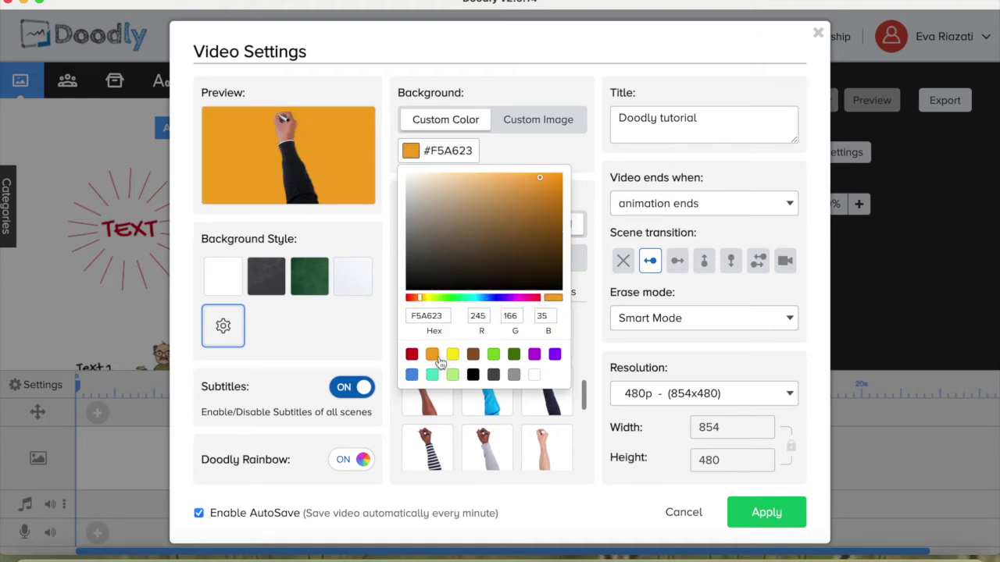
click(492, 378)
click(534, 355)
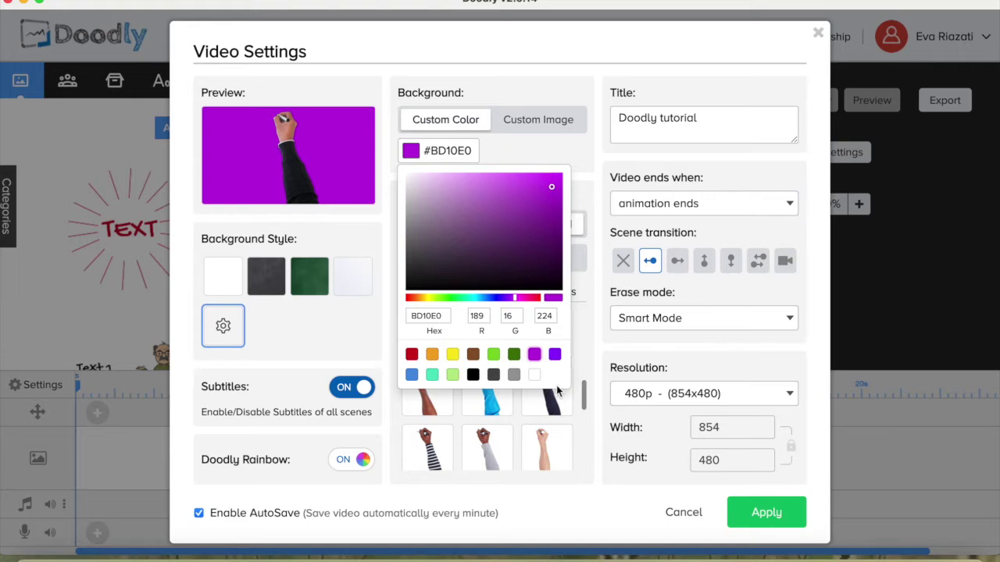
click(535, 375)
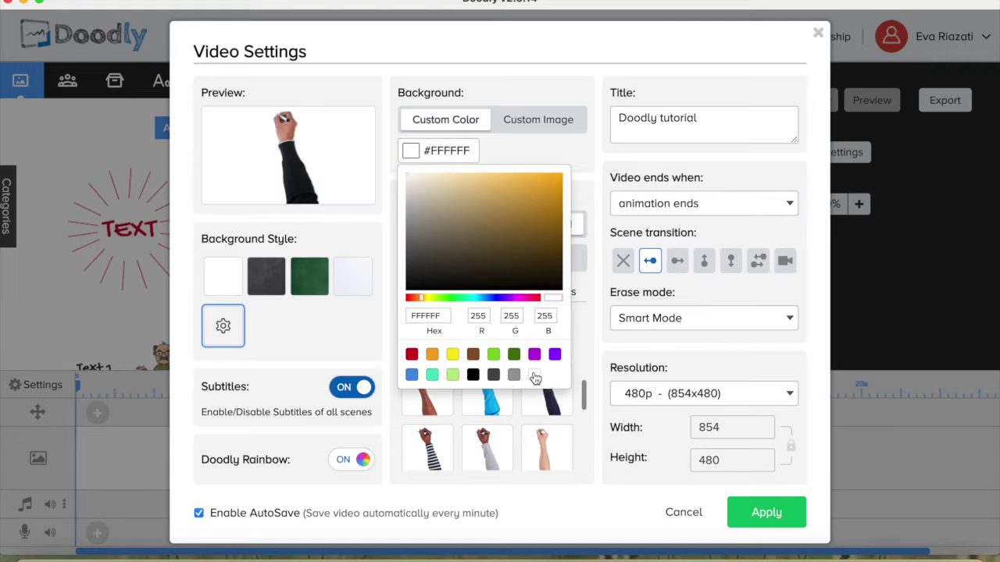
click(219, 278)
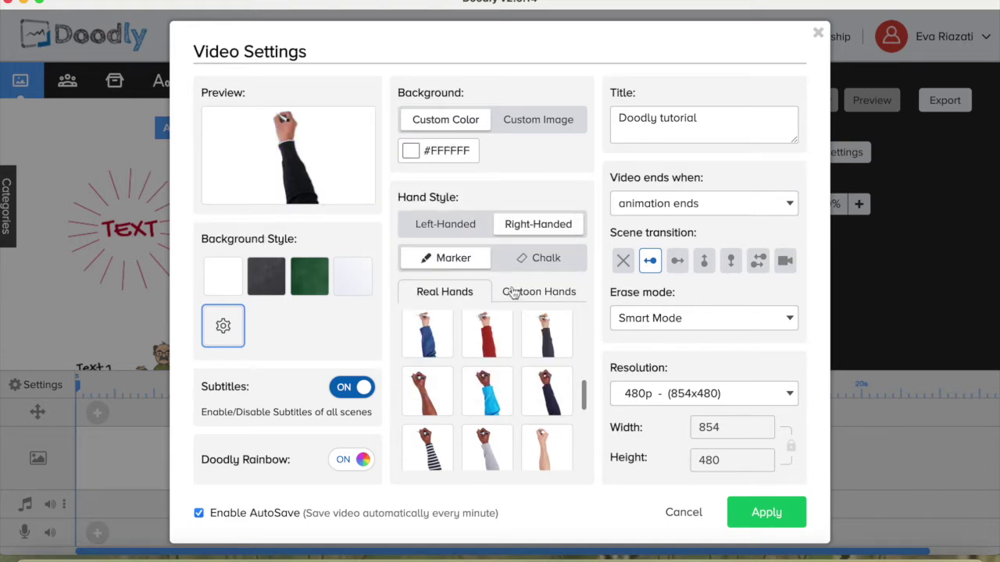
- Set the scene transition to None after trying Swipe mixed, and switch Doodly Rainbow off
click(625, 262)
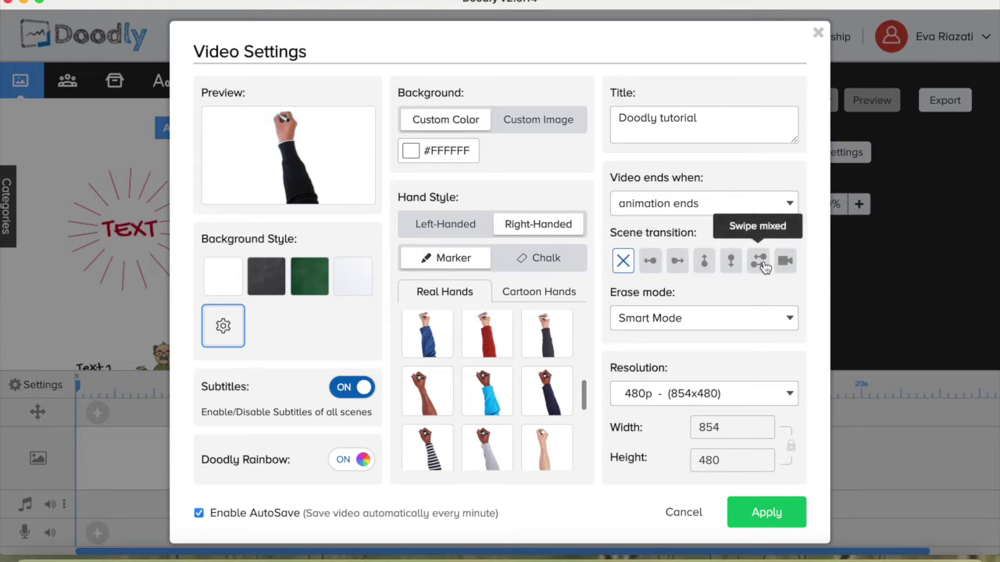
click(763, 266)
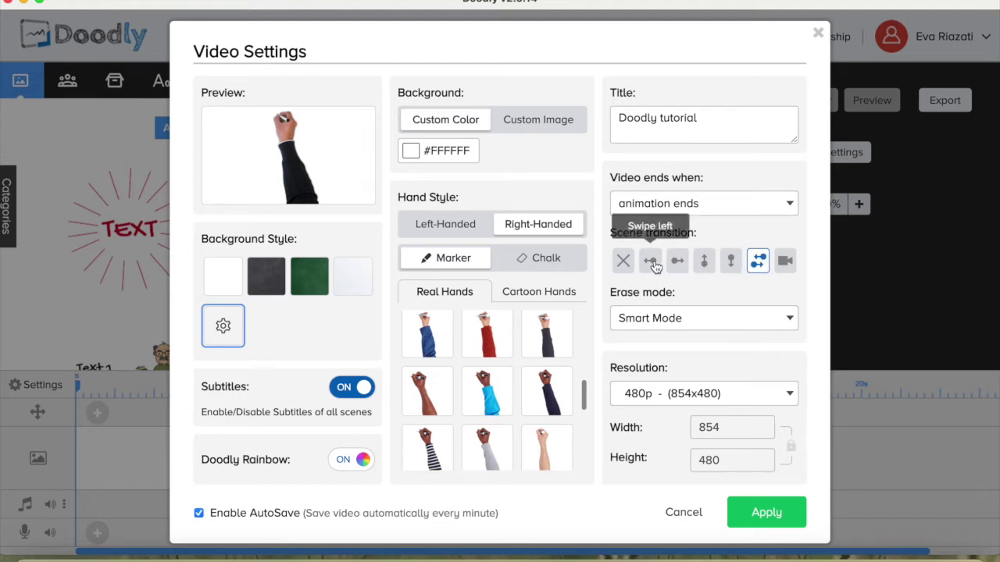
click(624, 262)
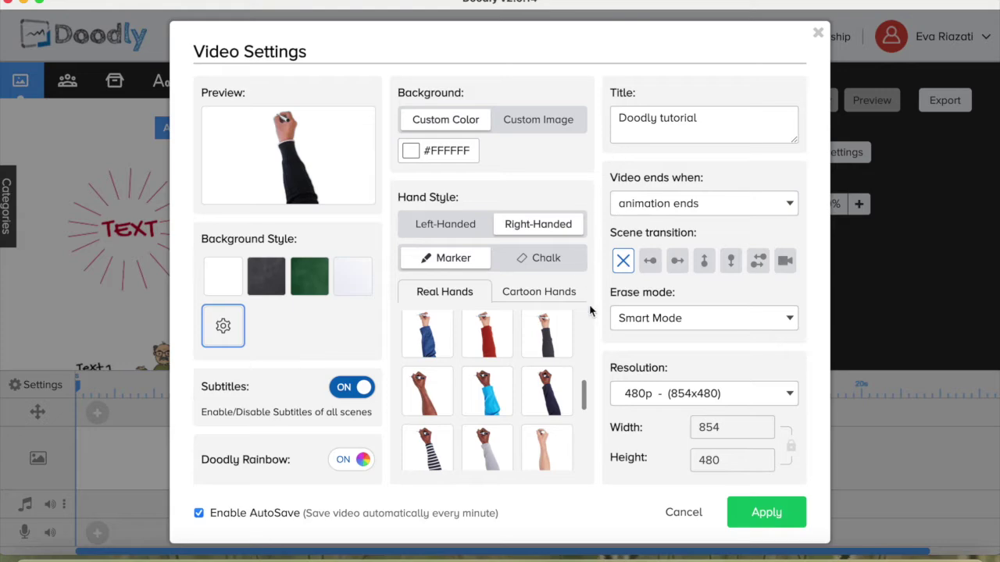
click(361, 463)
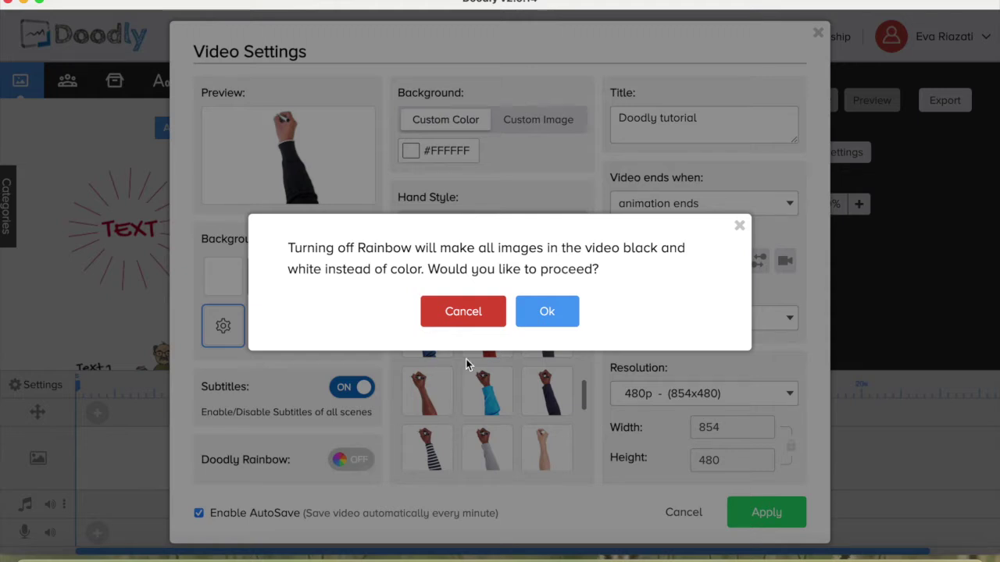
click(548, 313)
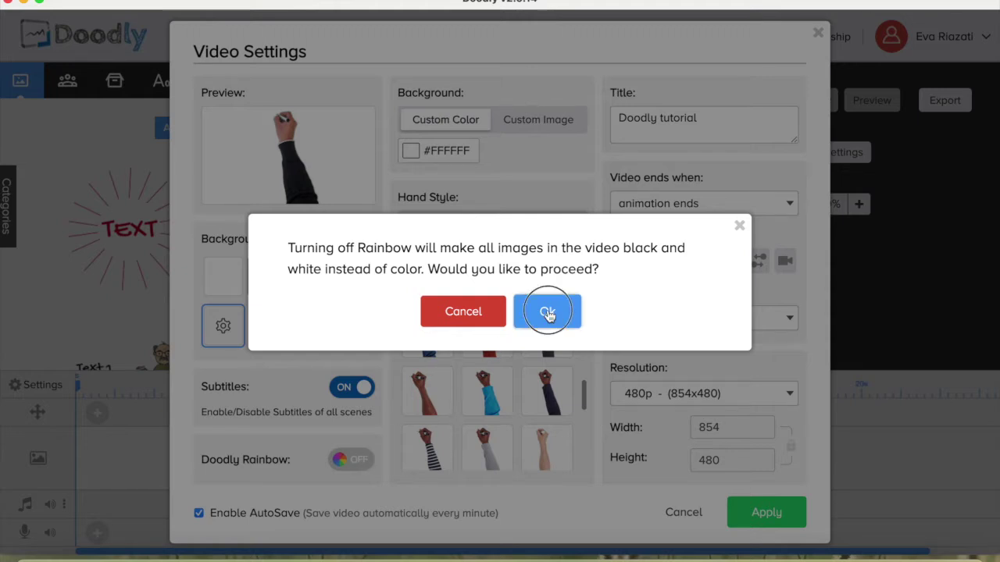
click(361, 460)
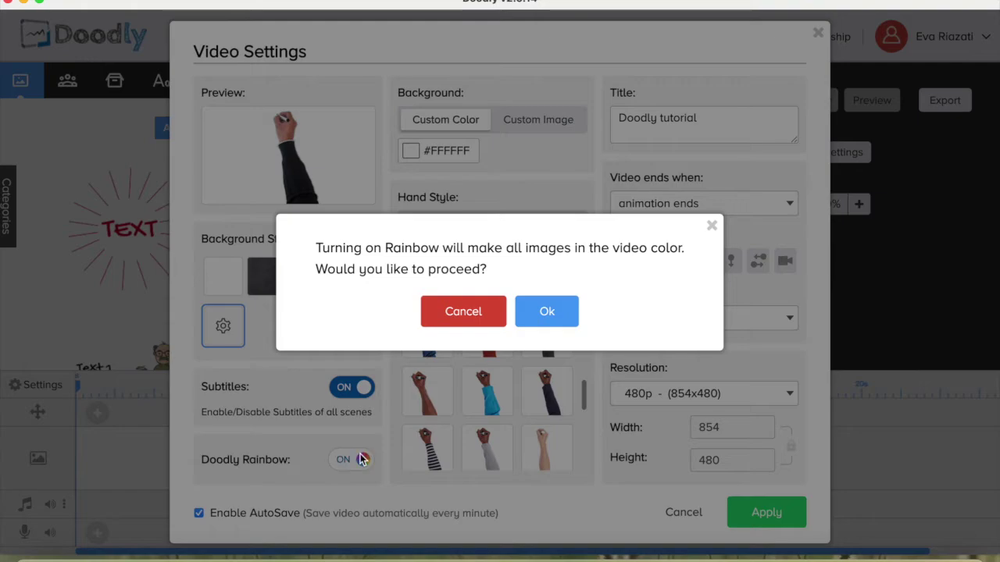
click(546, 317)
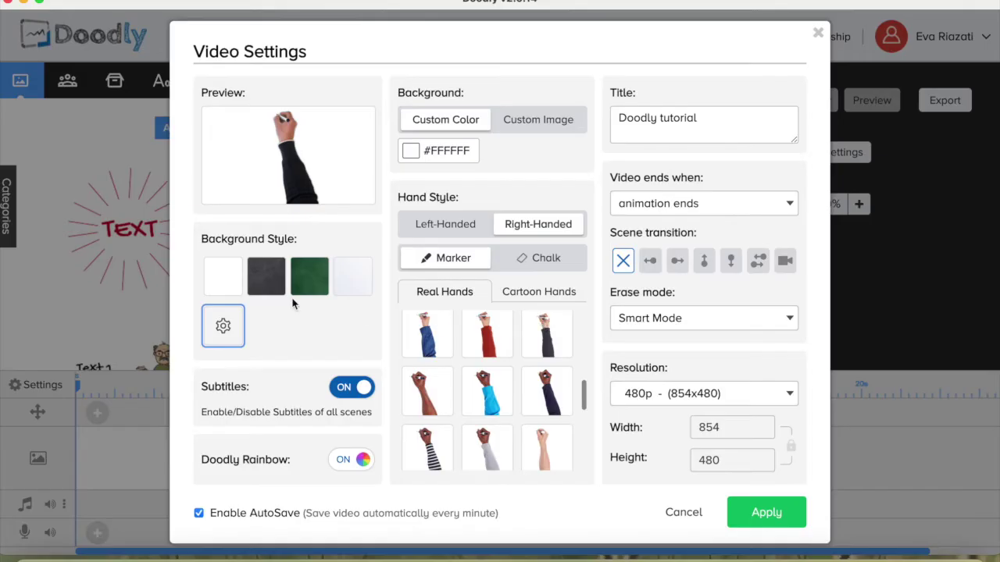
- Set the custom background colour to pink #EFB0B0
click(224, 338)
click(226, 335)
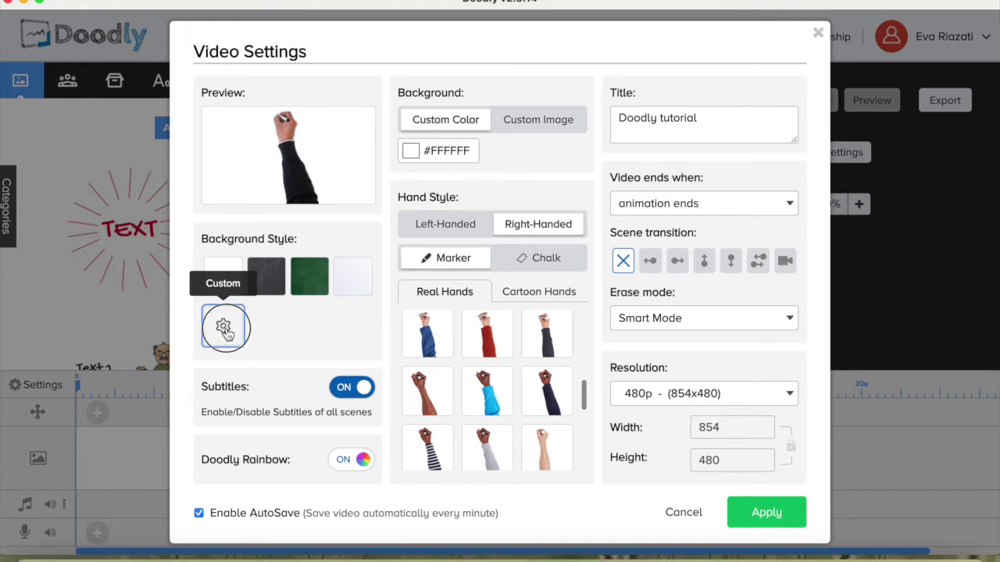
click(442, 149)
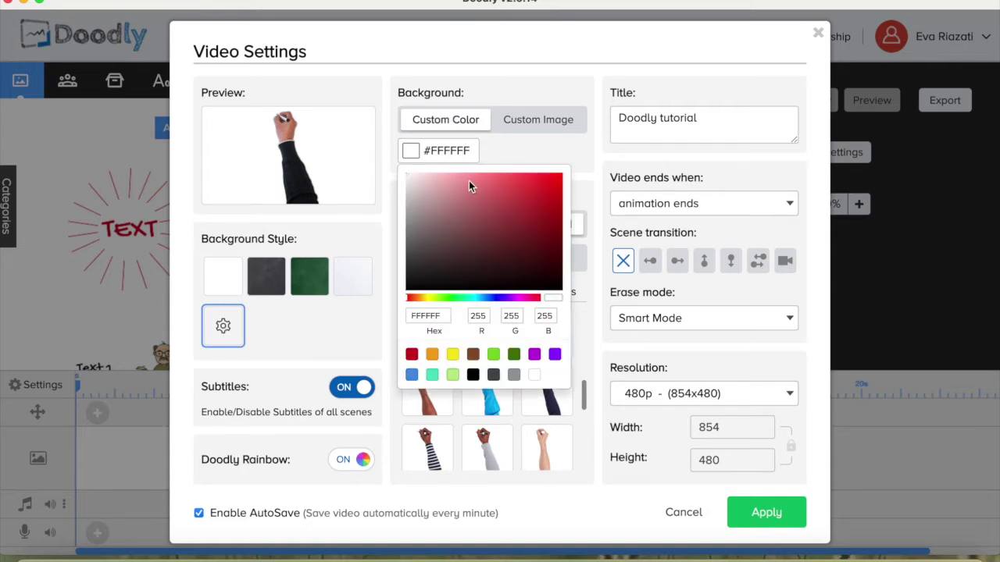
click(470, 182)
click(449, 184)
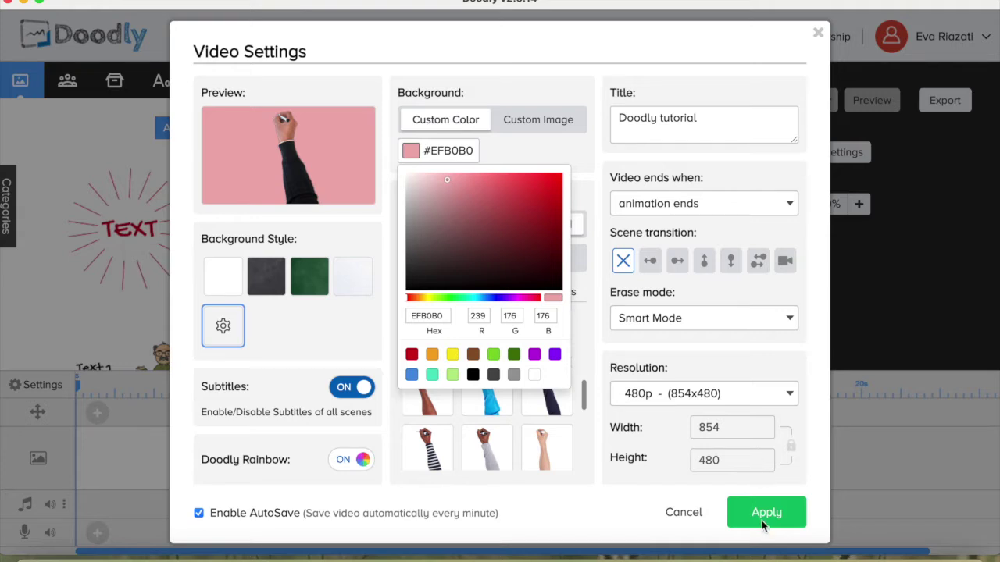
click(580, 180)
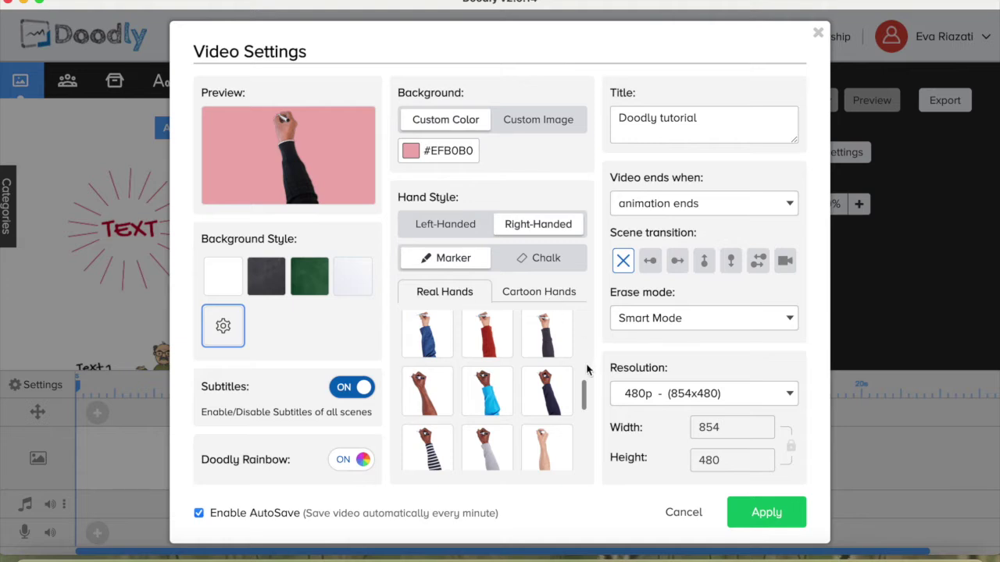
- Choose the blue-sleeved real drawing hand and apply the video settings
drag(584, 385, 579, 447)
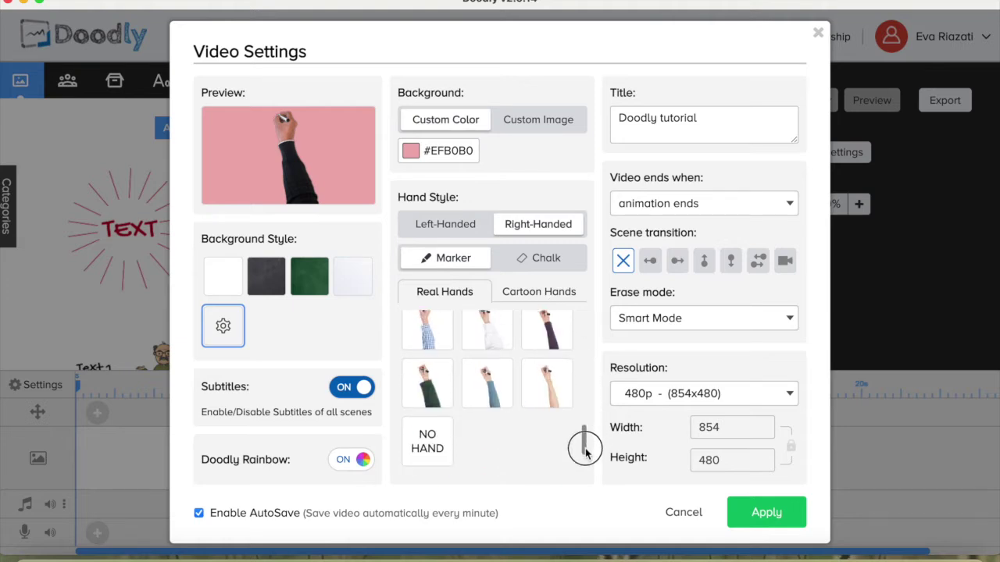
click(556, 398)
click(504, 399)
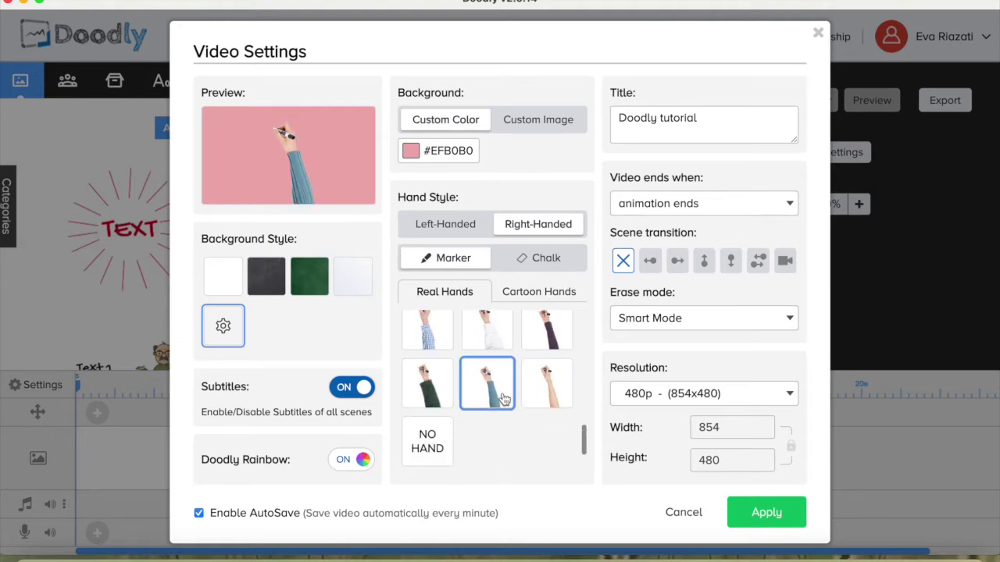
click(765, 514)
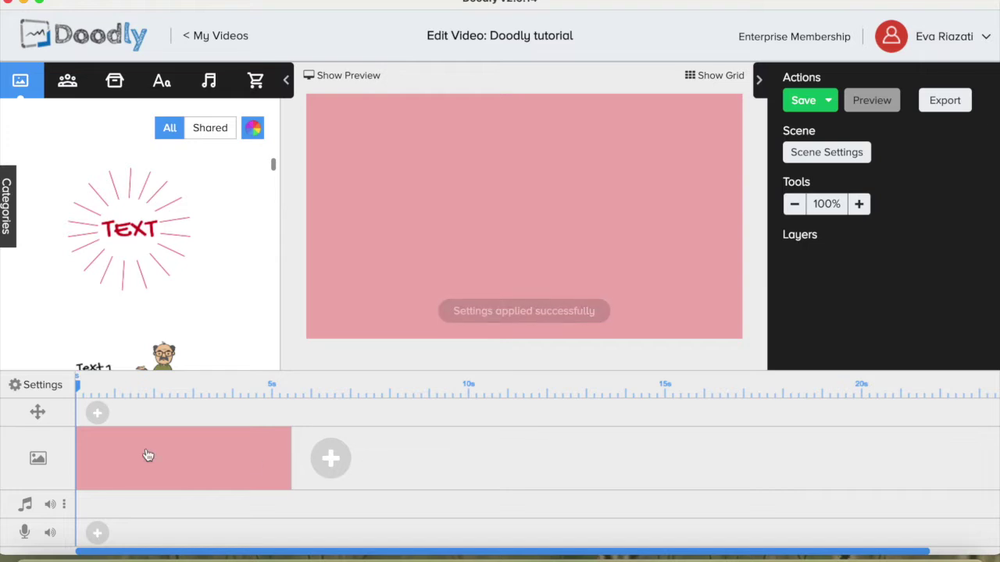
- Add another scene to the timeline and show the text font list
click(334, 460)
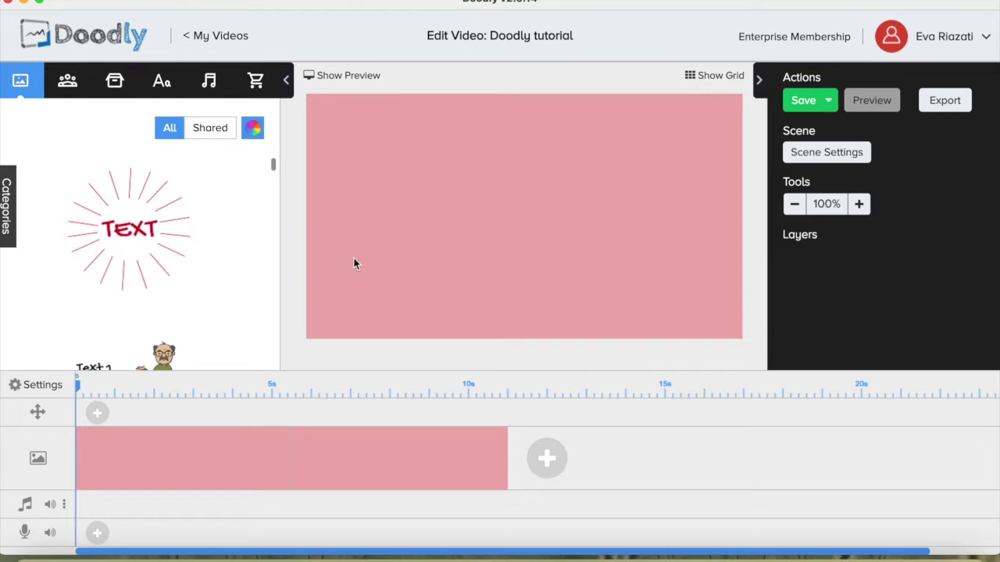
click(164, 83)
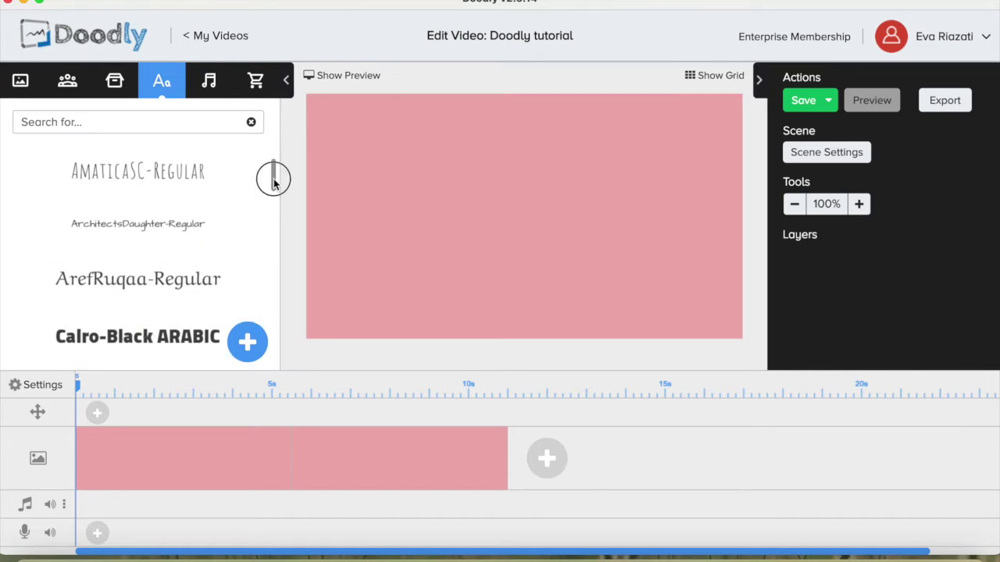
- Add a Cairo-SemiBold ARABIC text layer reading WELCOME to the canvas
drag(273, 182, 278, 213)
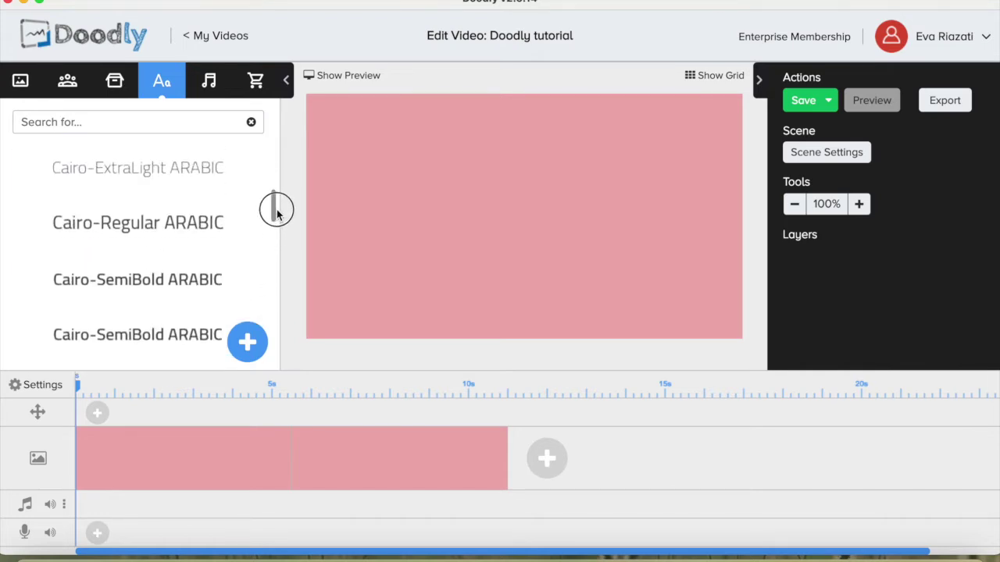
drag(179, 290, 584, 209)
click(559, 206)
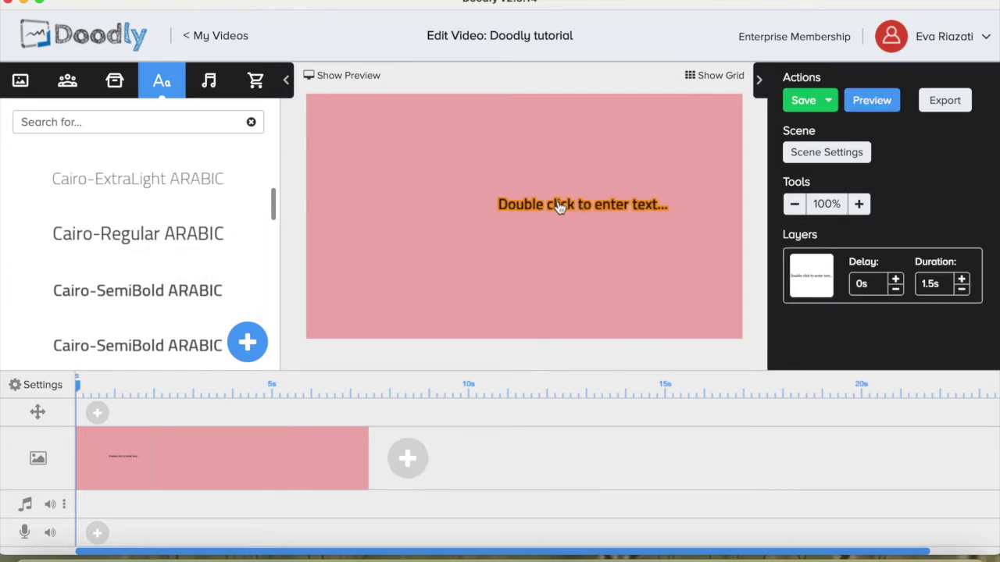
double_click(558, 206)
drag(528, 201, 242, 193)
text(WELCOME)
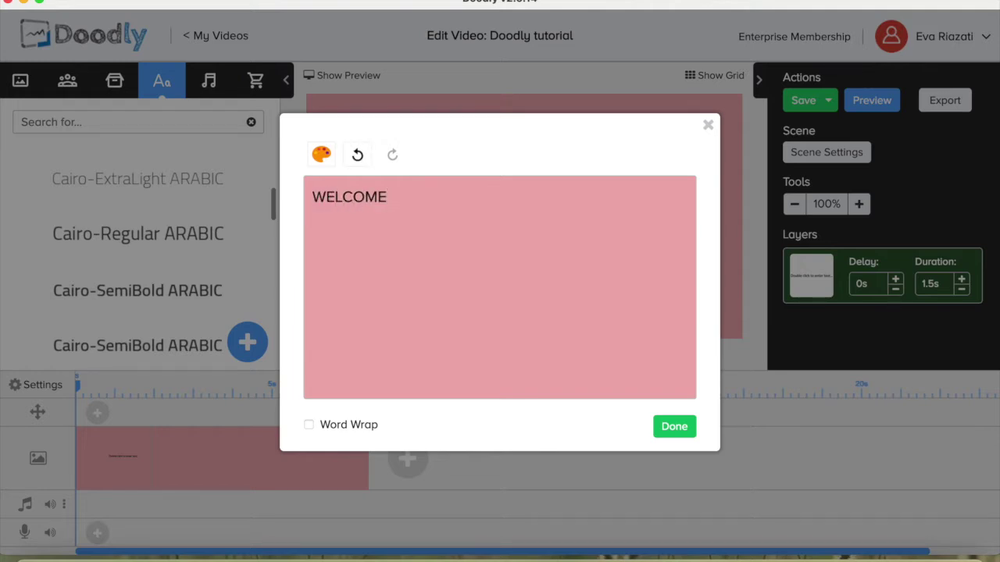
key(BackSpace)
key(BackSpace)
click(671, 427)
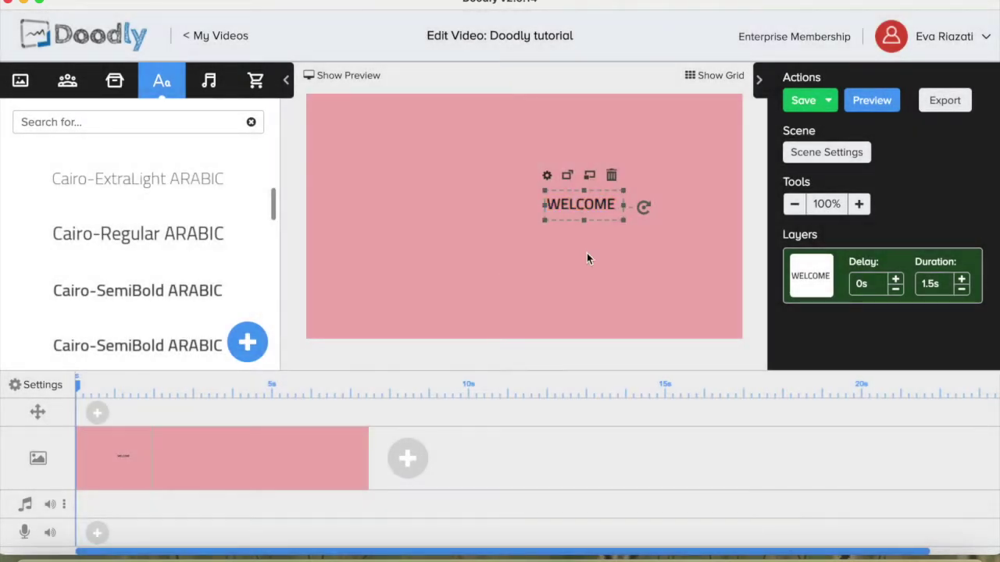
- Enlarge the WELCOME text and position it near the centre of the scene
drag(544, 221, 402, 337)
drag(492, 242, 507, 212)
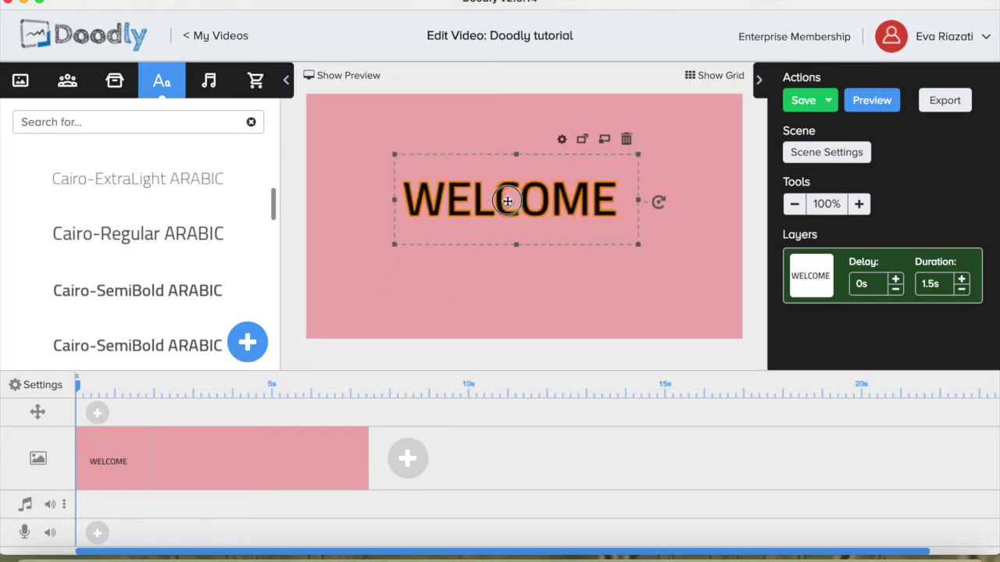
click(709, 167)
drag(585, 200, 602, 201)
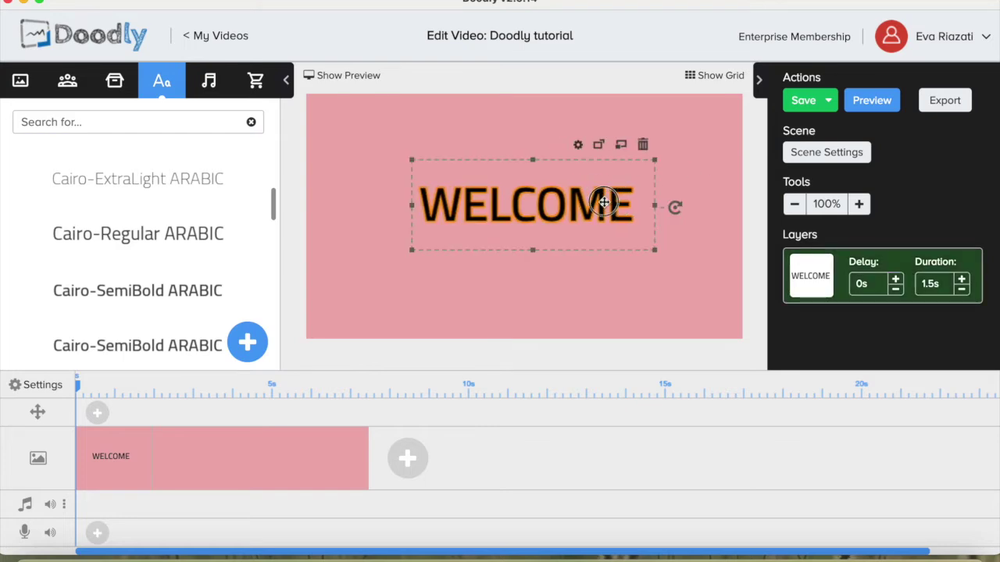
click(691, 162)
- Change the WELCOME text colour to blue #2A1AE0
double_click(613, 206)
drag(402, 201, 290, 196)
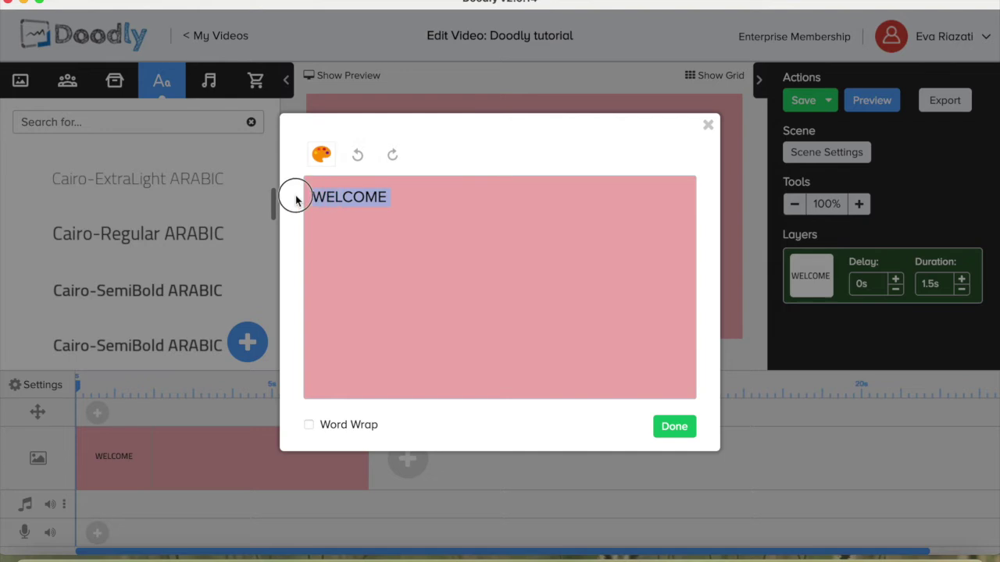
click(321, 155)
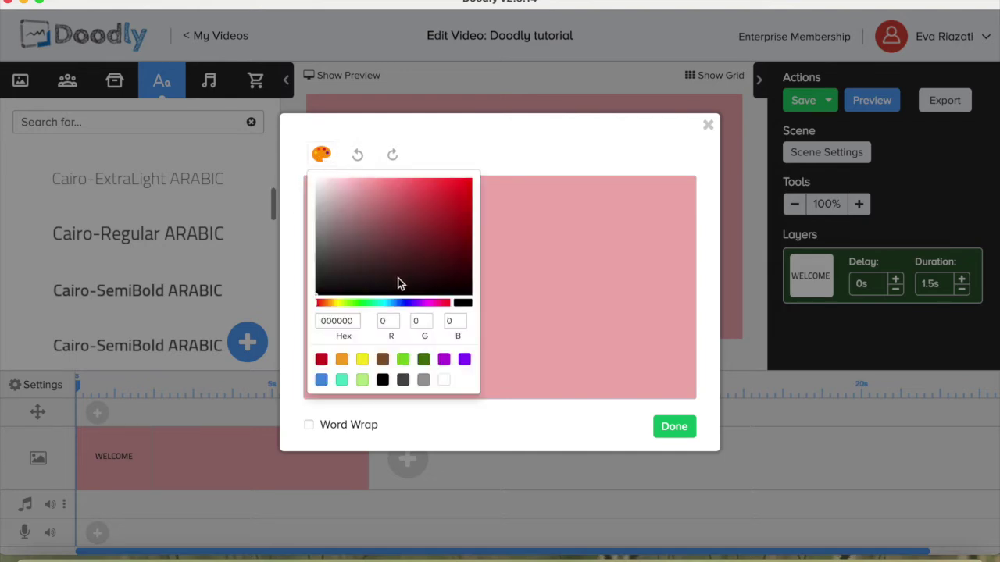
click(407, 302)
click(453, 194)
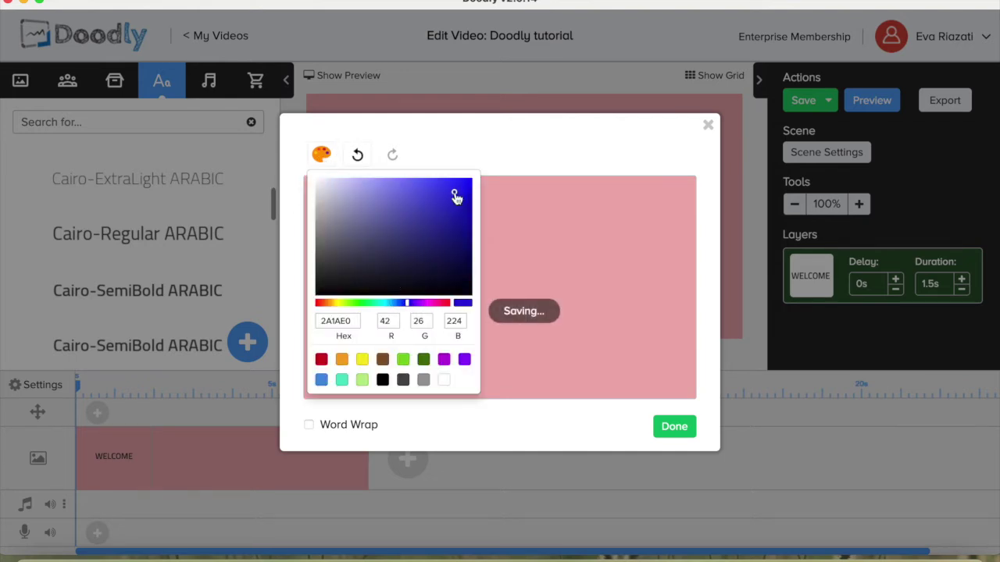
click(677, 427)
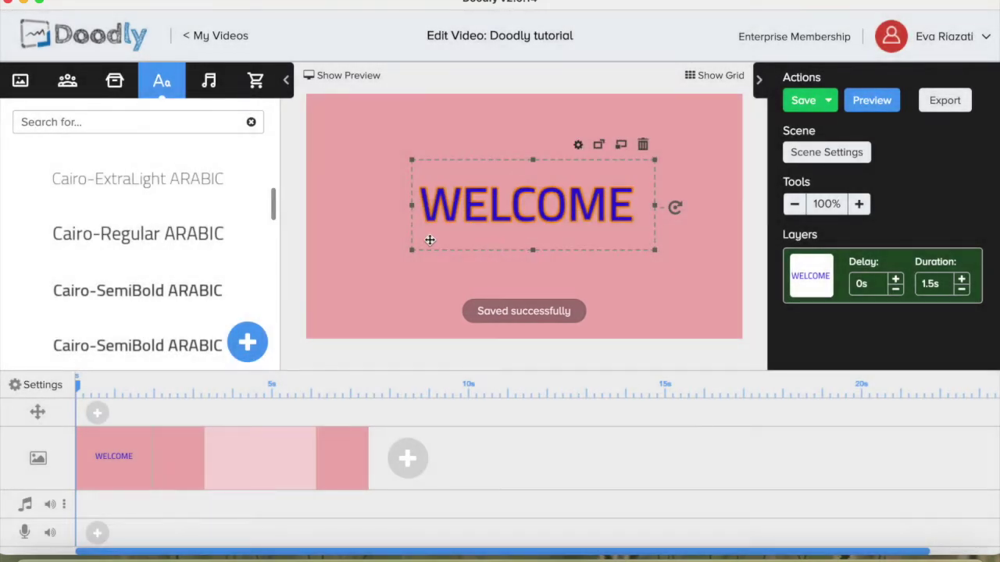
- Make WELCOME larger and centre it on the canvas
drag(413, 250, 344, 305)
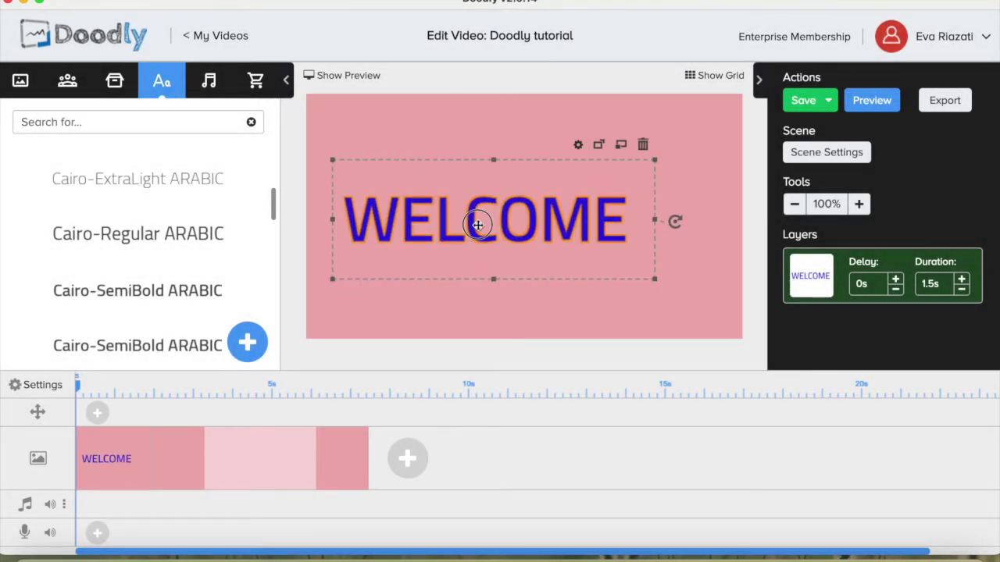
drag(475, 223, 519, 213)
click(717, 128)
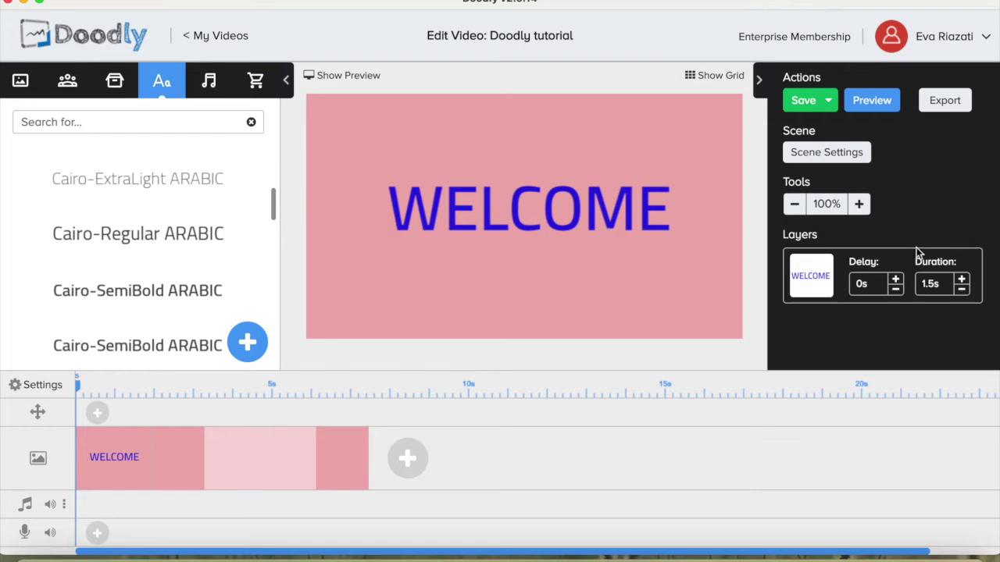
- Preview the WELCOME animation, then set the layer's start delay to 1s
click(870, 101)
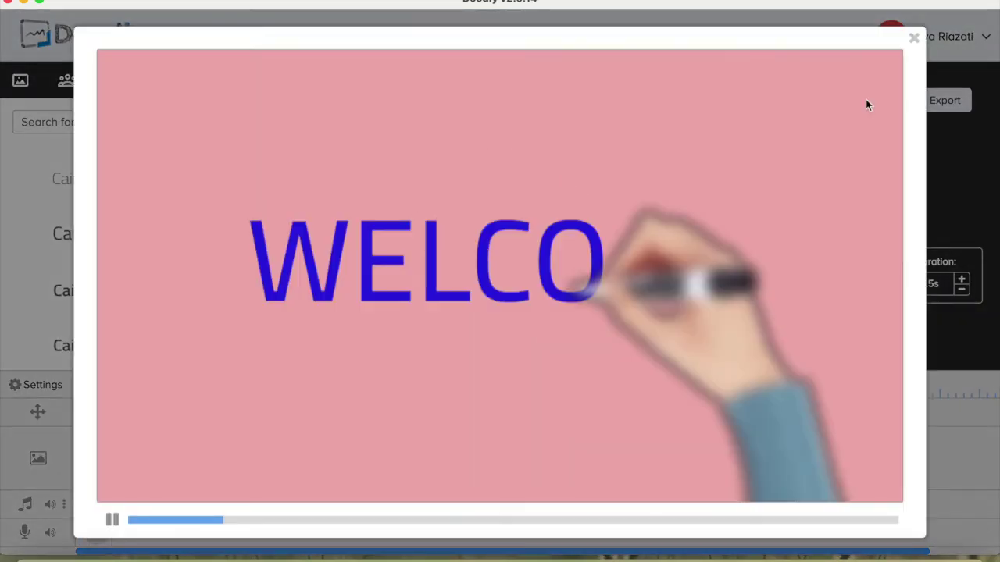
click(914, 38)
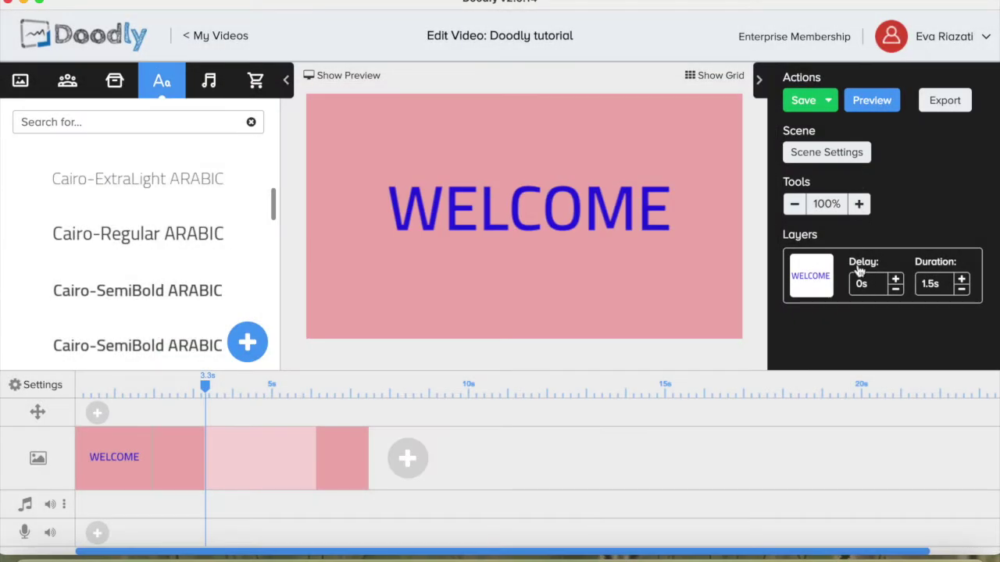
click(895, 281)
click(896, 281)
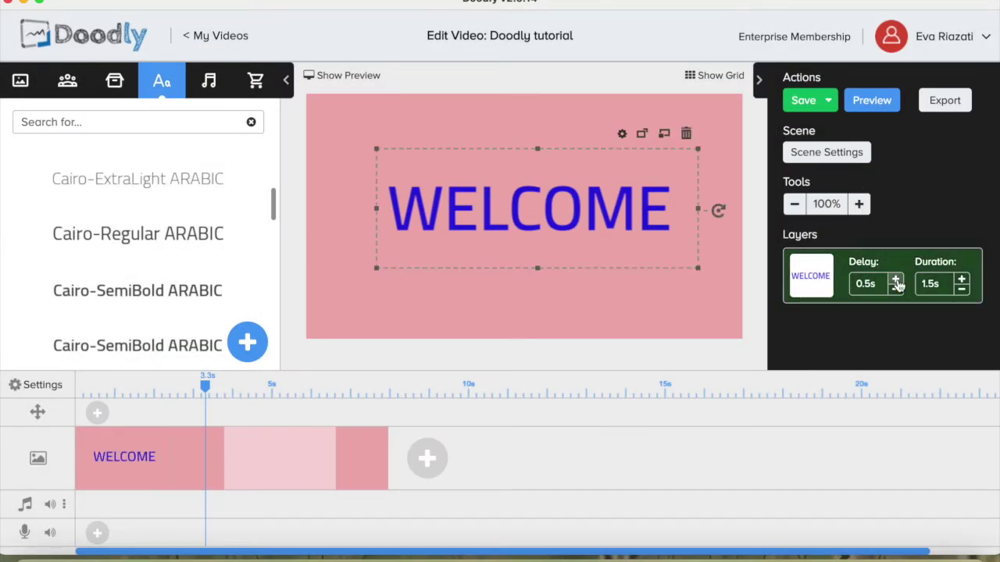
click(896, 281)
click(896, 281)
click(895, 281)
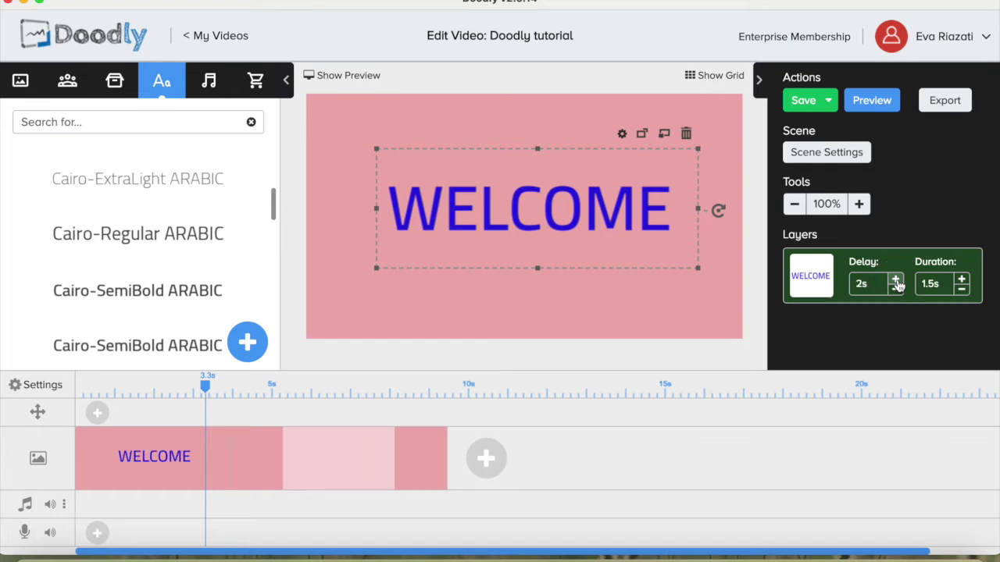
click(896, 291)
click(895, 290)
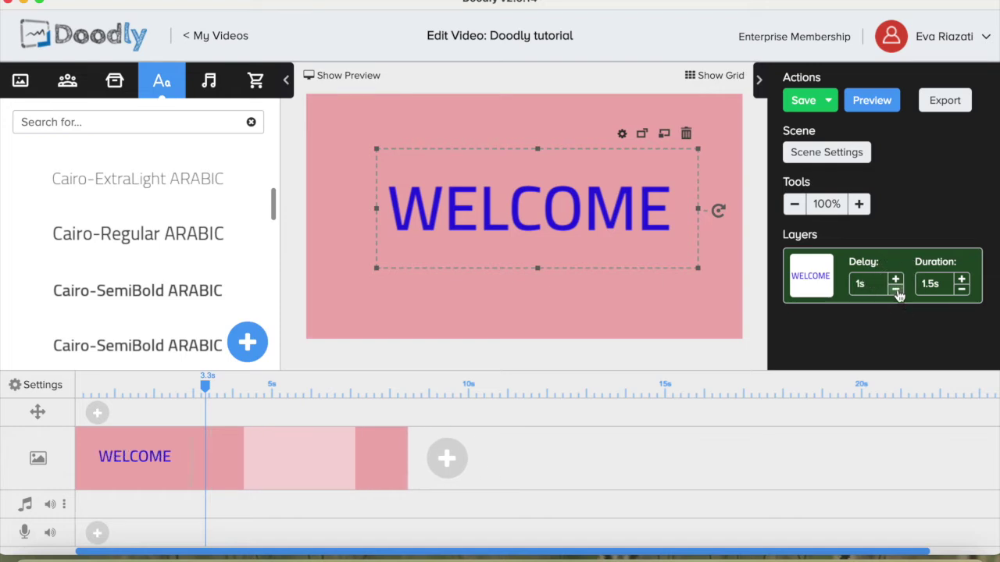
- Set the WELCOME drawing duration to 3s and preview the retimed animation
click(963, 279)
click(963, 280)
click(963, 280)
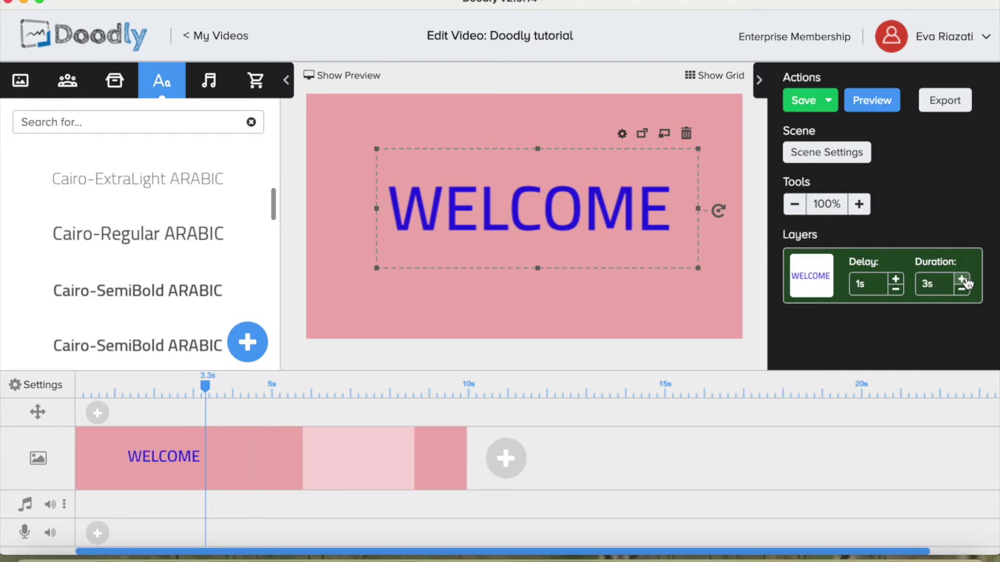
click(868, 101)
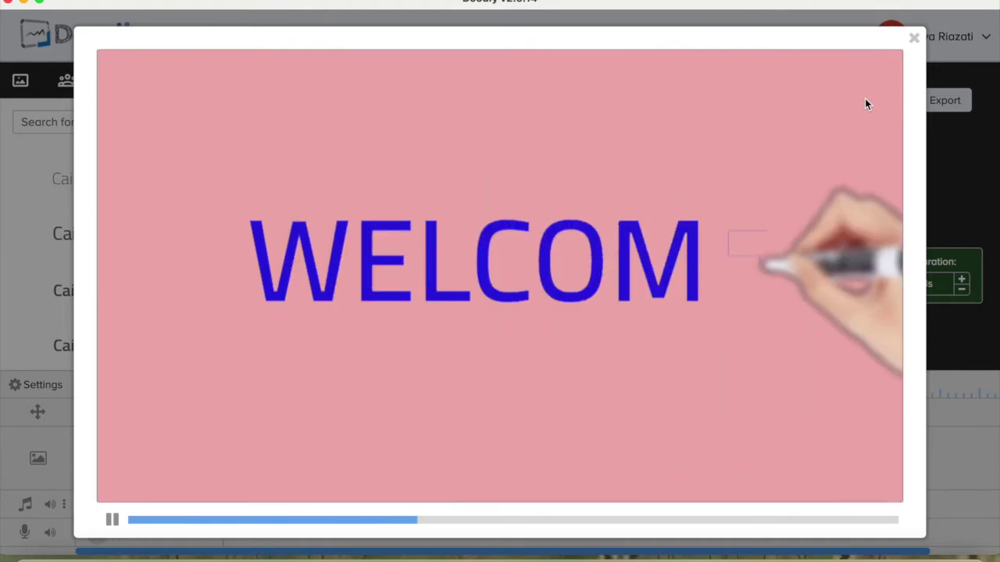
click(912, 36)
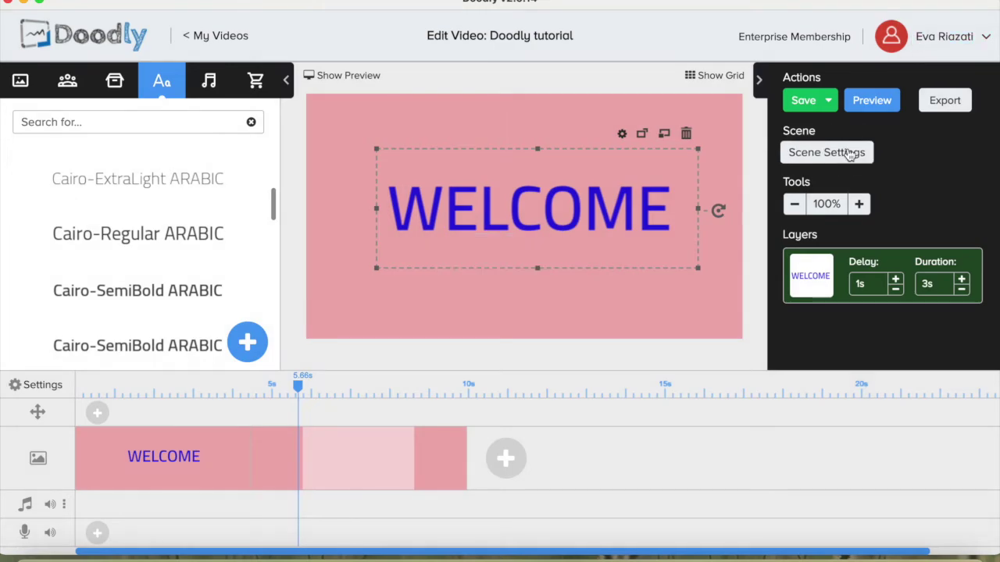
- Add 2s of extra time at the end of the scene and apply the scene settings
click(849, 154)
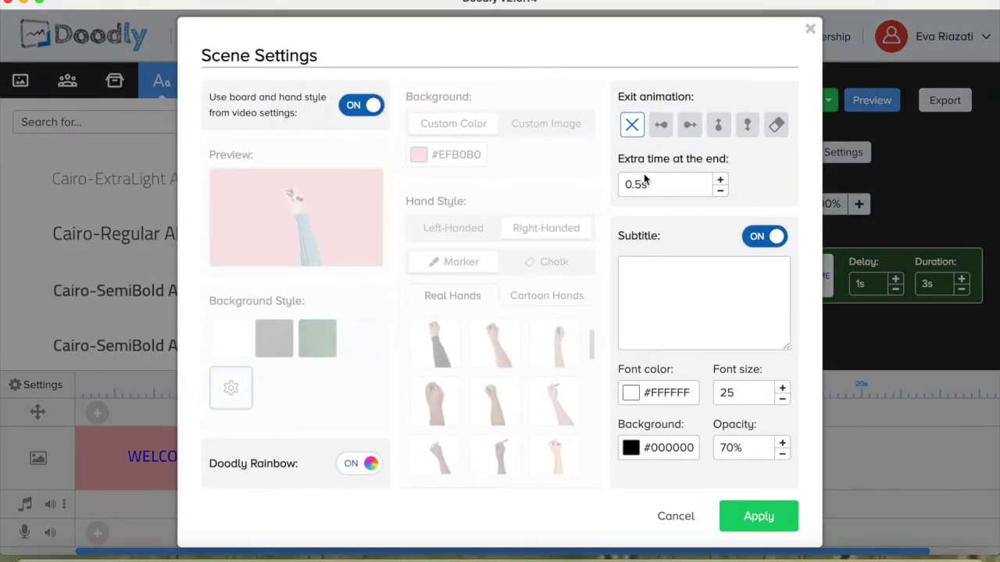
click(720, 180)
click(720, 181)
click(754, 518)
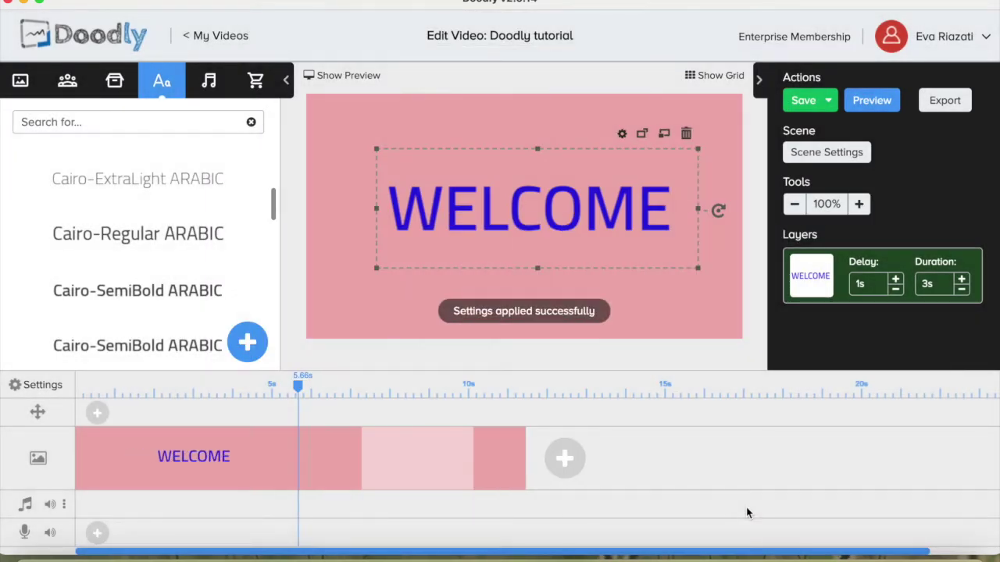
- Add a Cairo-SemiBold ARABIC text element reading 'Doodly' to the scene after WELCOME
click(489, 455)
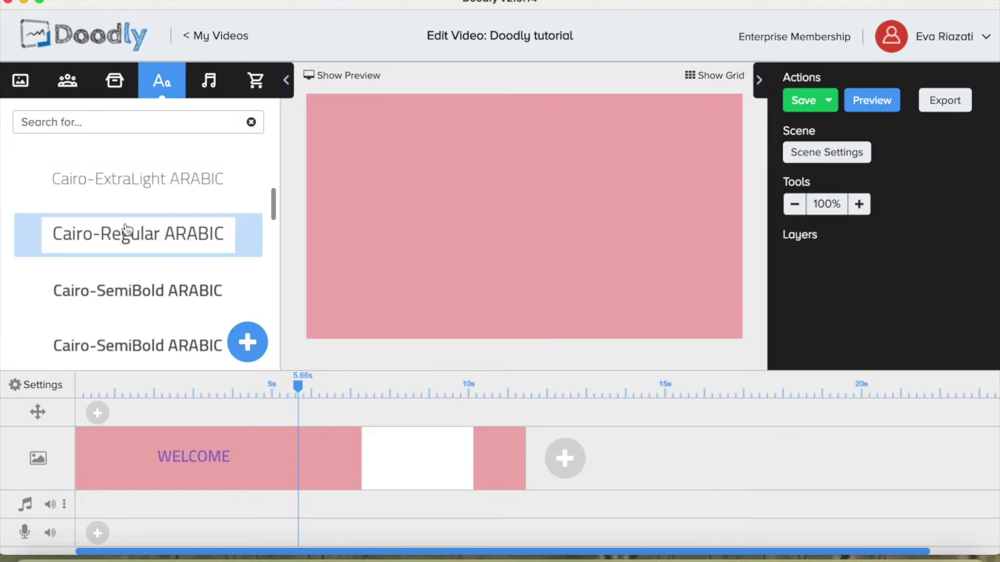
drag(167, 303, 555, 200)
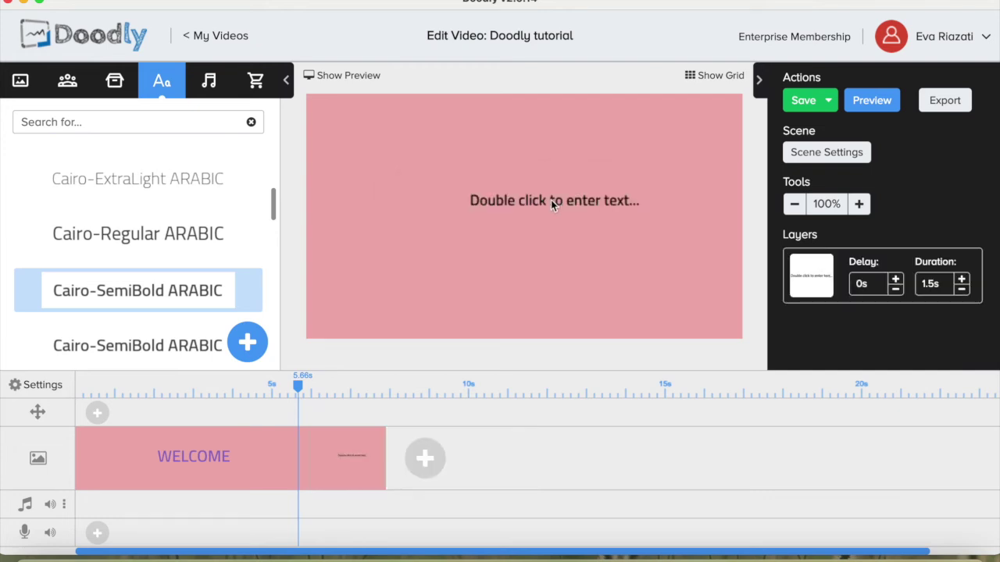
click(508, 205)
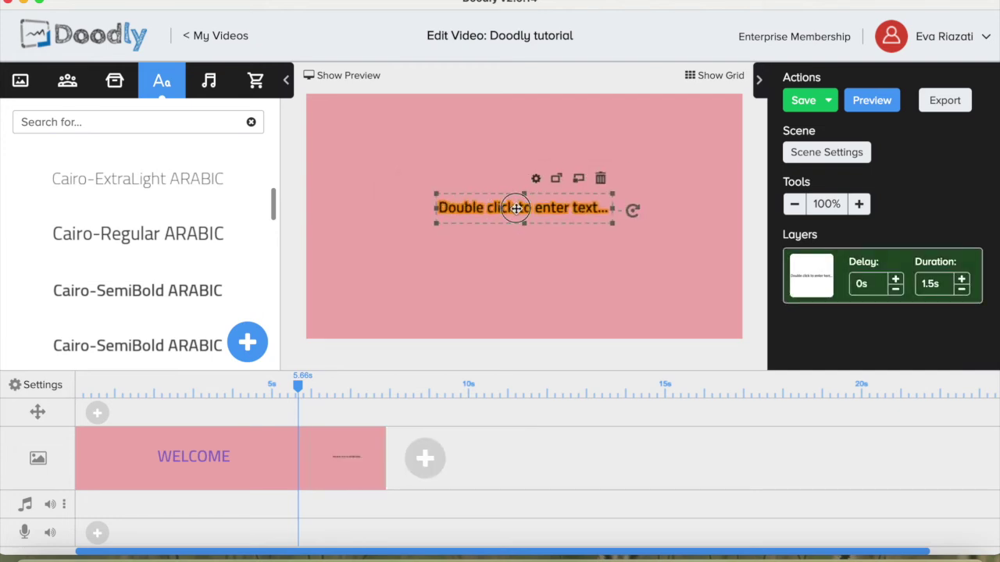
double_click(516, 207)
drag(505, 198, 299, 202)
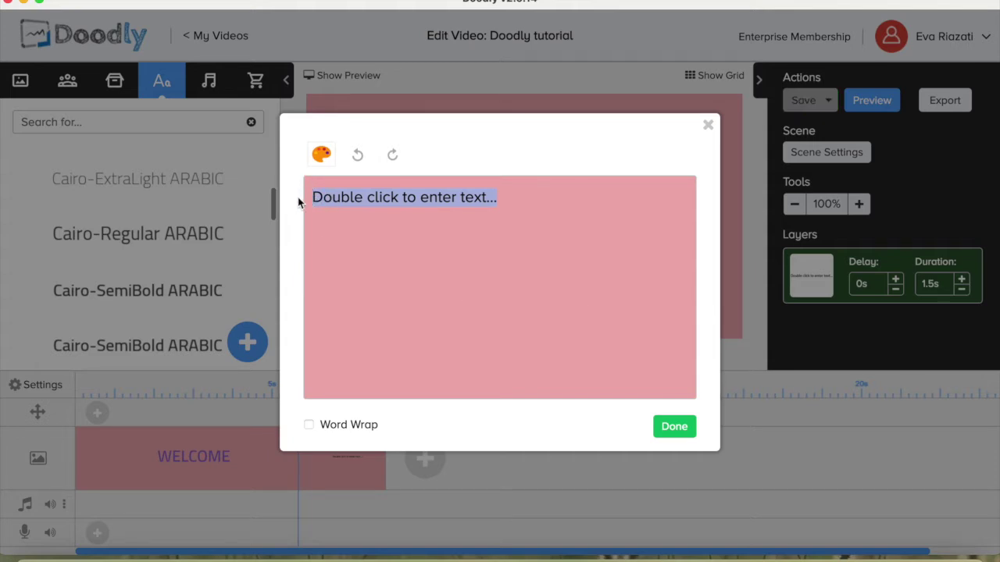
text(Doodly)
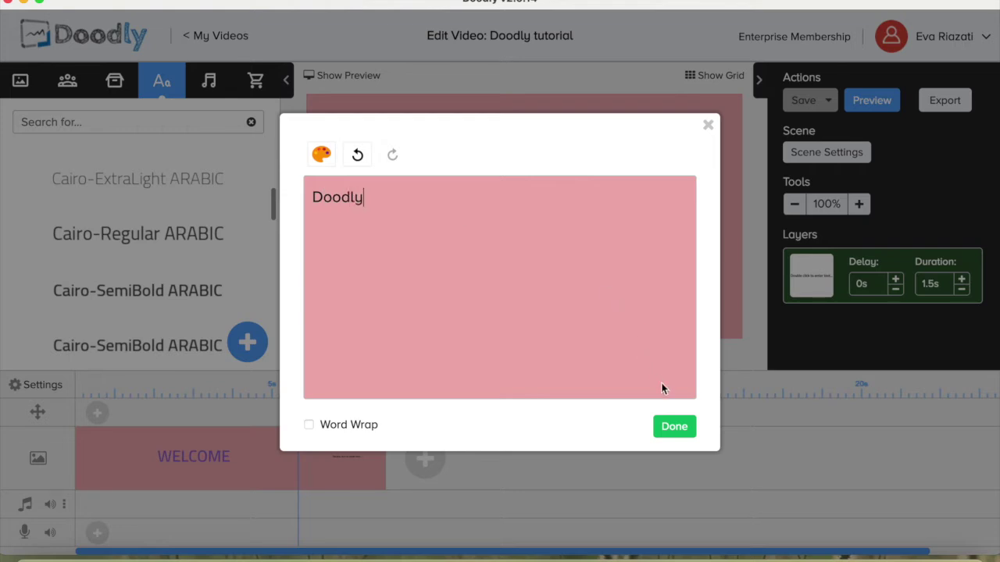
click(672, 426)
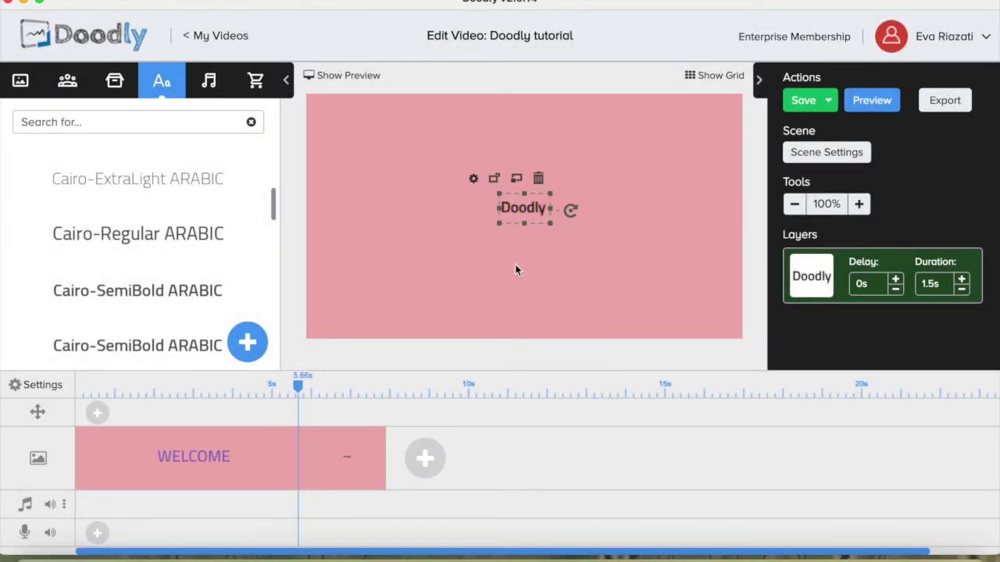
- Enlarge the Doodly text, move it near the scene top, and delete the stray placeholder text
drag(498, 224, 361, 292)
drag(445, 237, 502, 166)
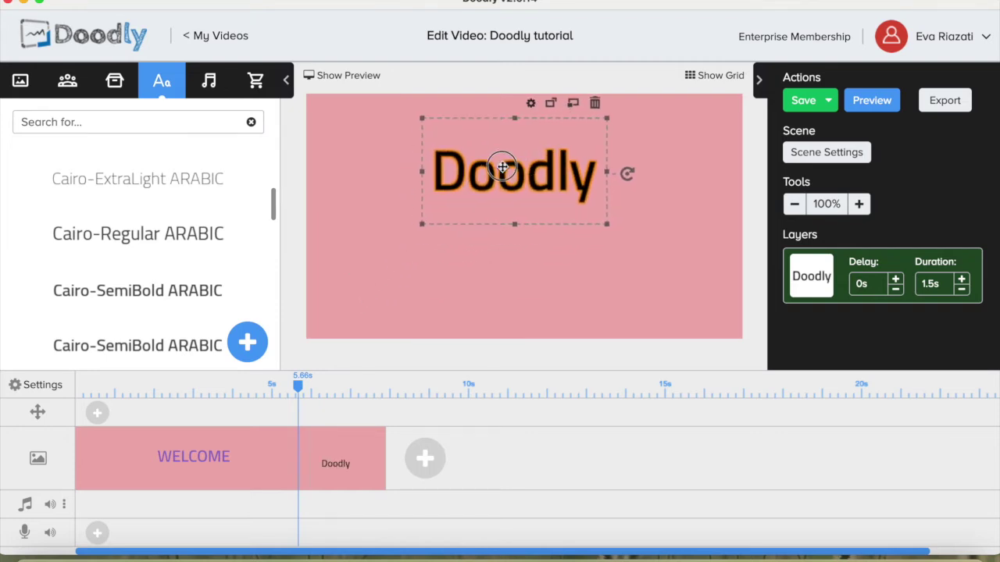
drag(190, 179, 613, 167)
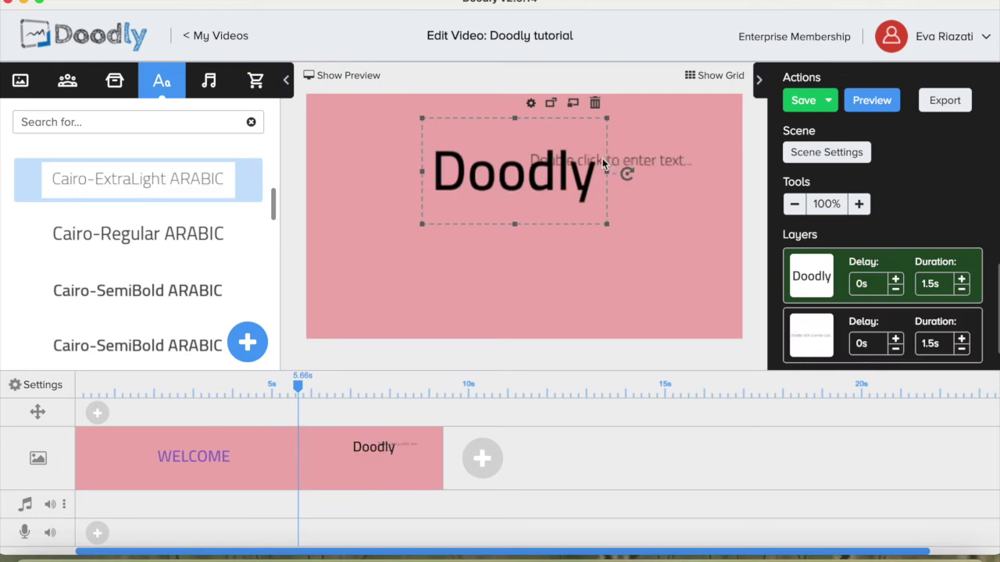
click(608, 161)
click(684, 132)
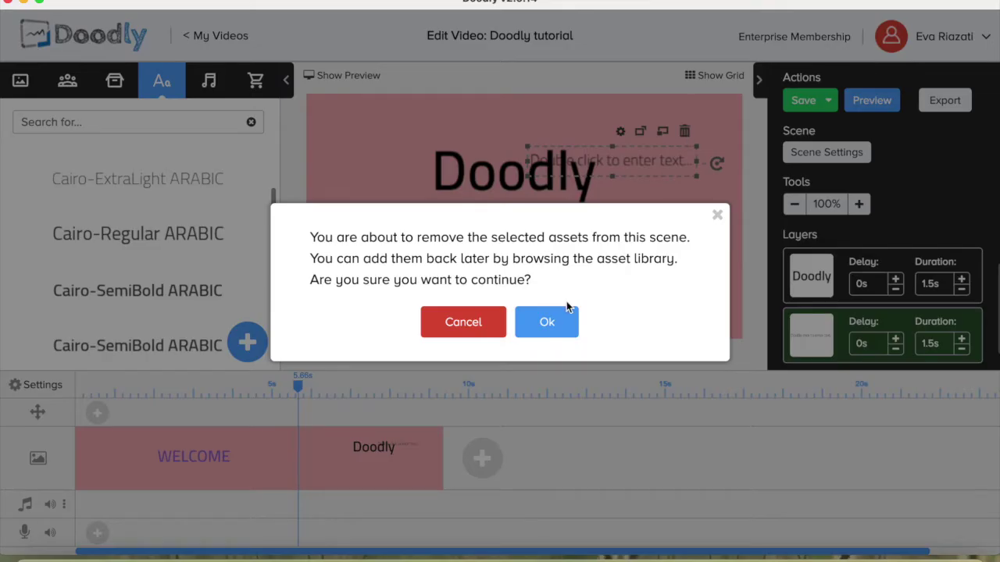
click(550, 320)
- Replace the Doodly text's font with the handwritten KidsDaddy-16Y62 font
mouse_move(184, 236)
mouse_down()
mouse_move(645, 131)
mouse_move(552, 167)
mouse_up()
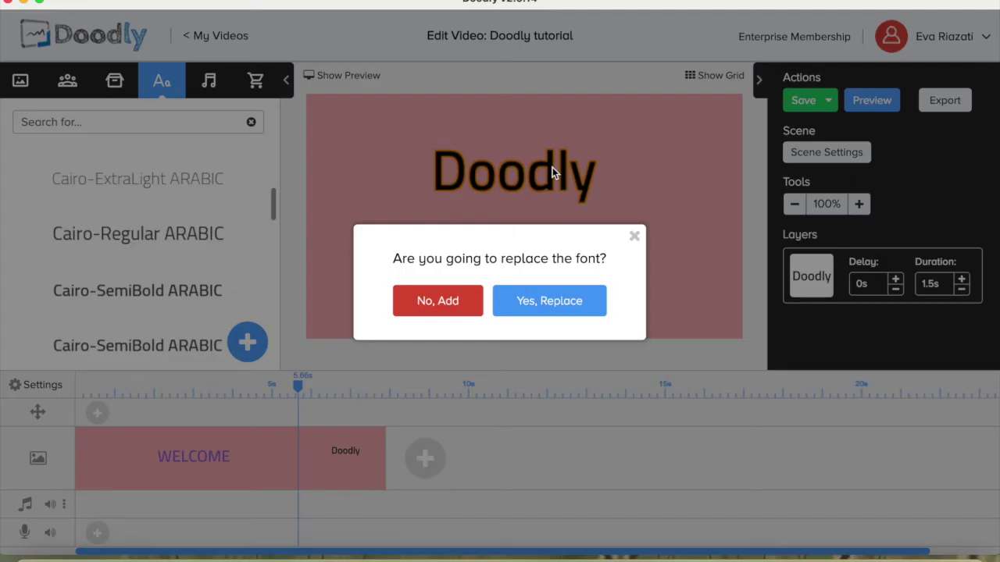
click(549, 302)
drag(272, 203, 272, 261)
mouse_move(156, 322)
mouse_down()
mouse_move(313, 217)
mouse_move(520, 159)
mouse_move(535, 167)
mouse_up()
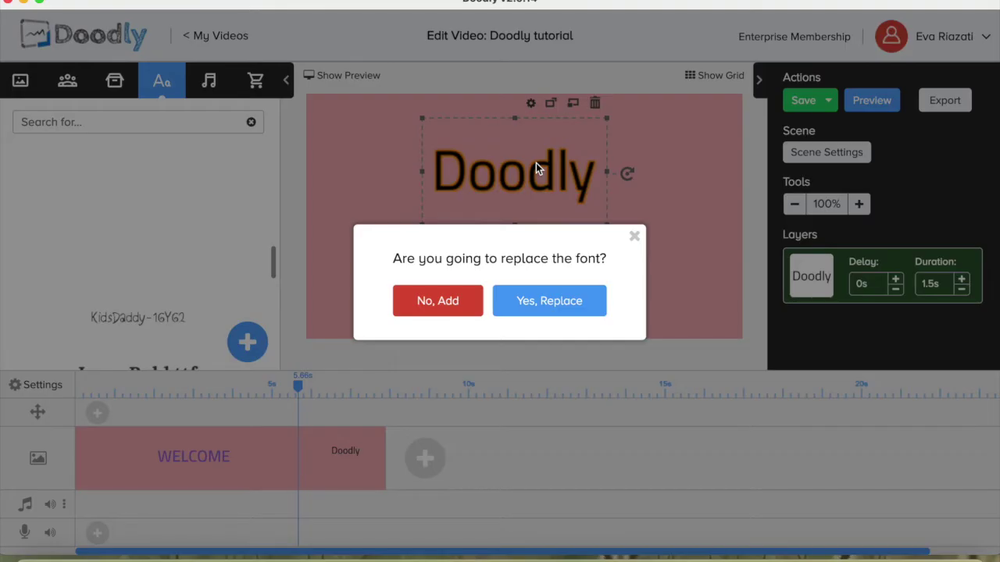
click(552, 312)
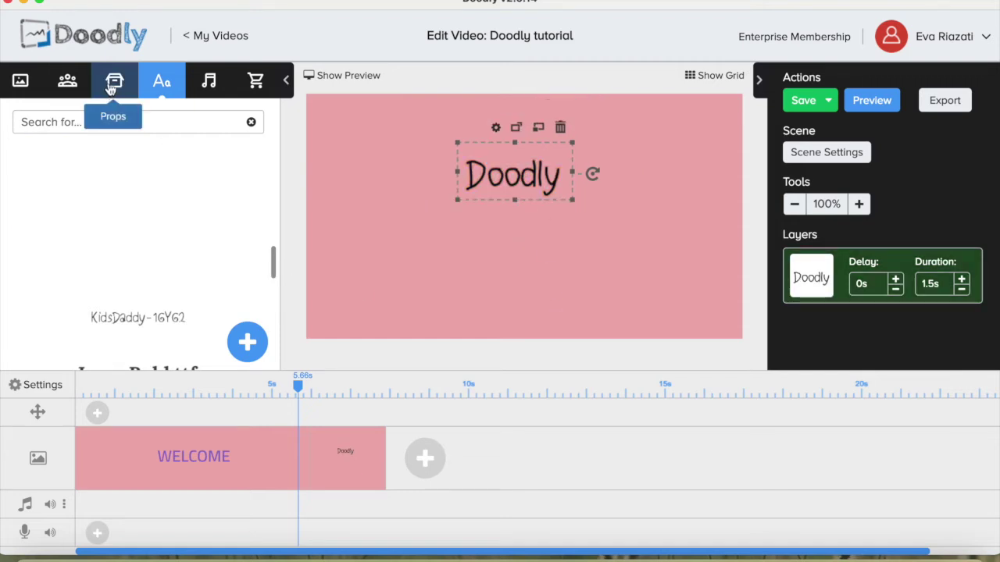
- Search the characters for 'working on laptop' and place the Business Man image in the scene
click(68, 86)
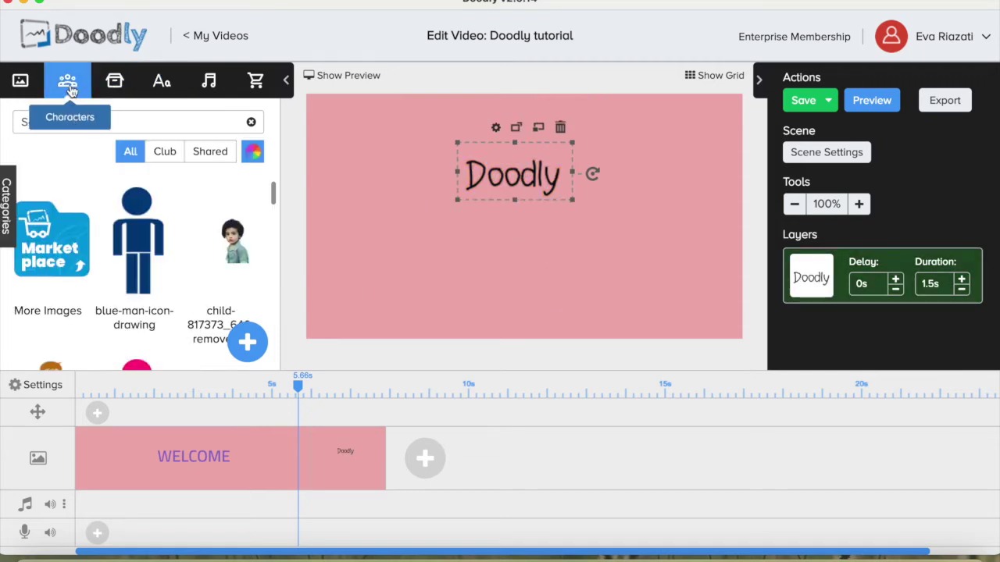
click(121, 122)
text(working on )
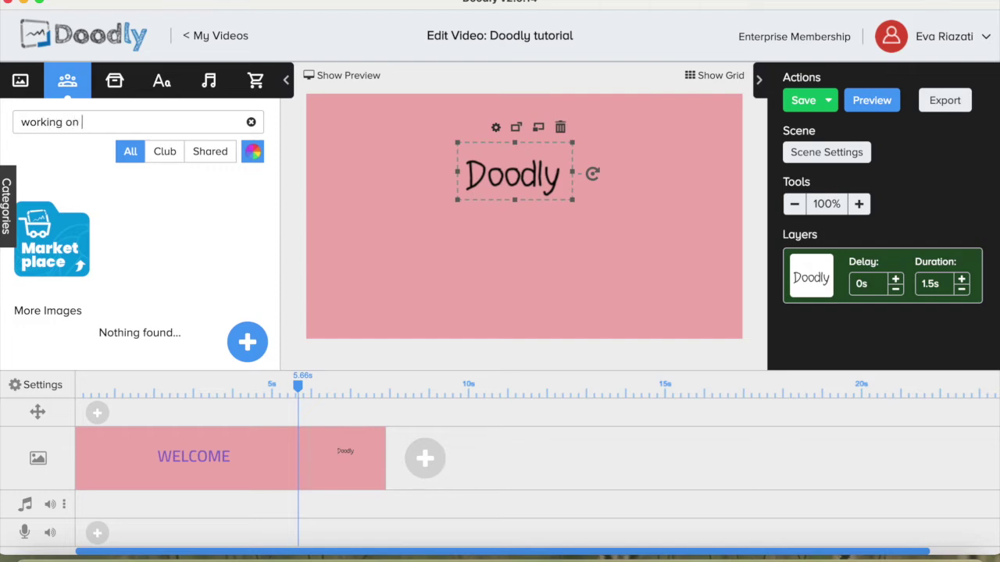
text(laptop)
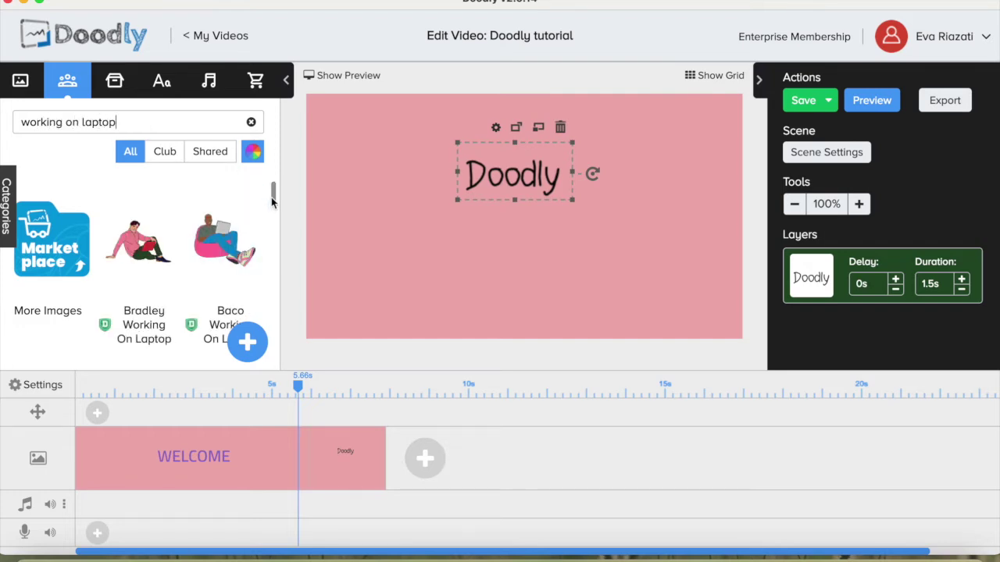
drag(274, 202, 272, 209)
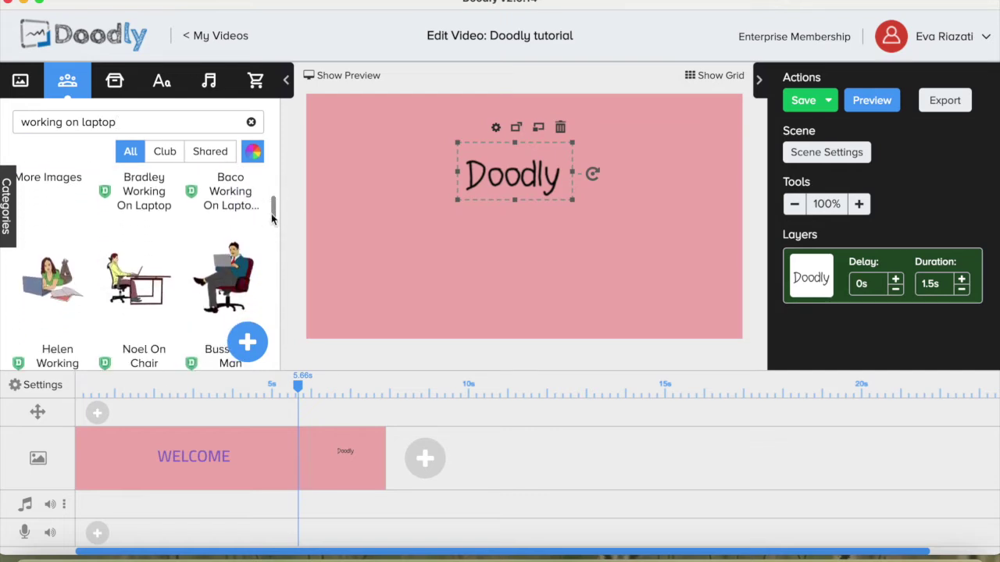
click(234, 281)
drag(234, 281, 519, 256)
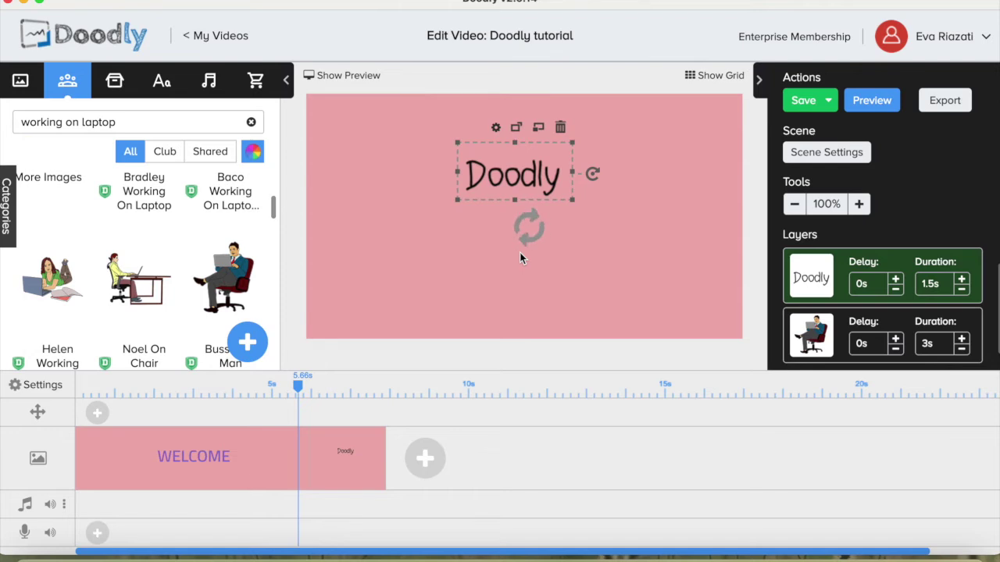
- Move the Doodly text to the upper left and enlarge the businessman on the right
drag(505, 169, 444, 155)
drag(513, 234, 626, 203)
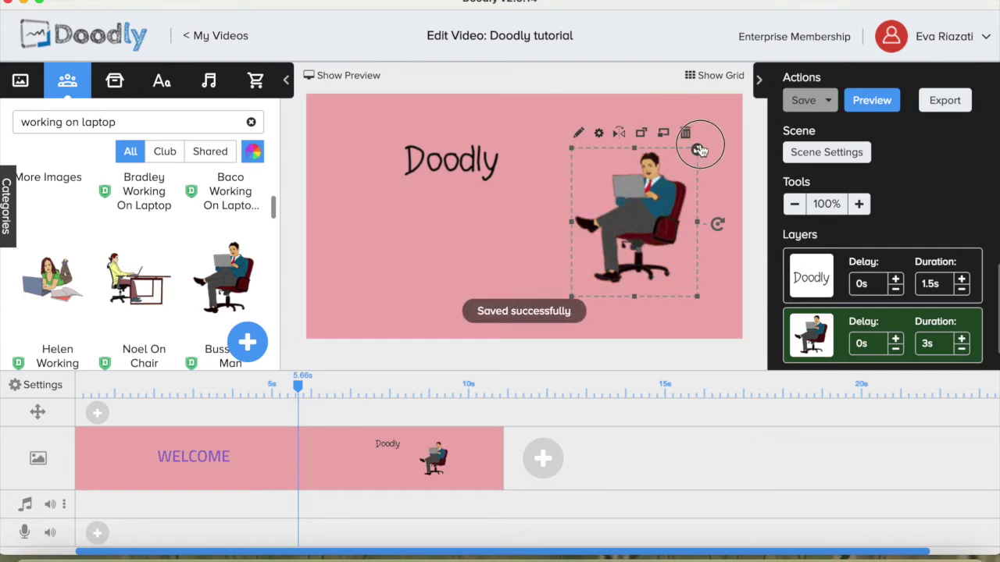
drag(696, 148, 726, 130)
drag(660, 196, 631, 212)
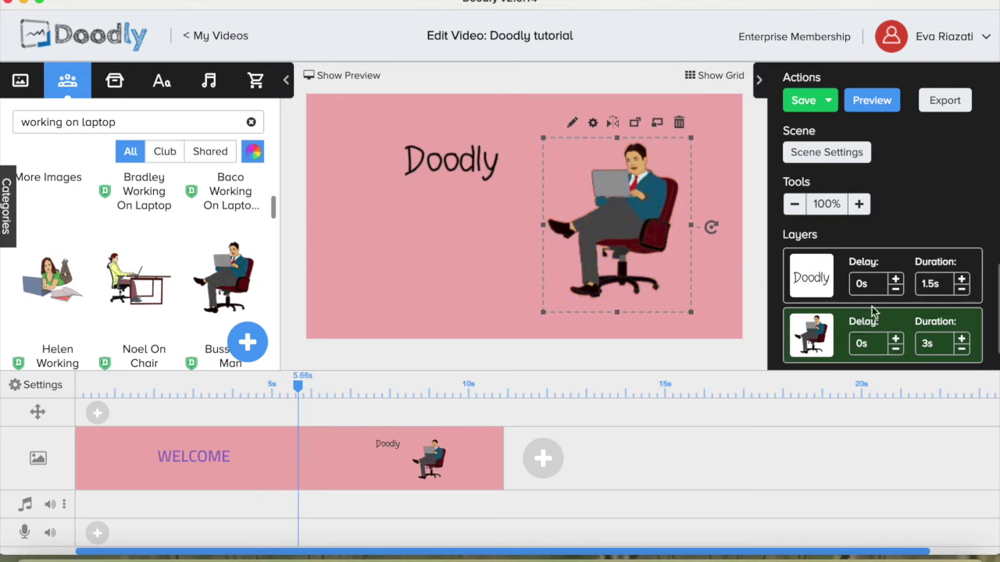
- Give the Doodly text a 1s delay and 2s draw duration, then preview the scene
click(895, 279)
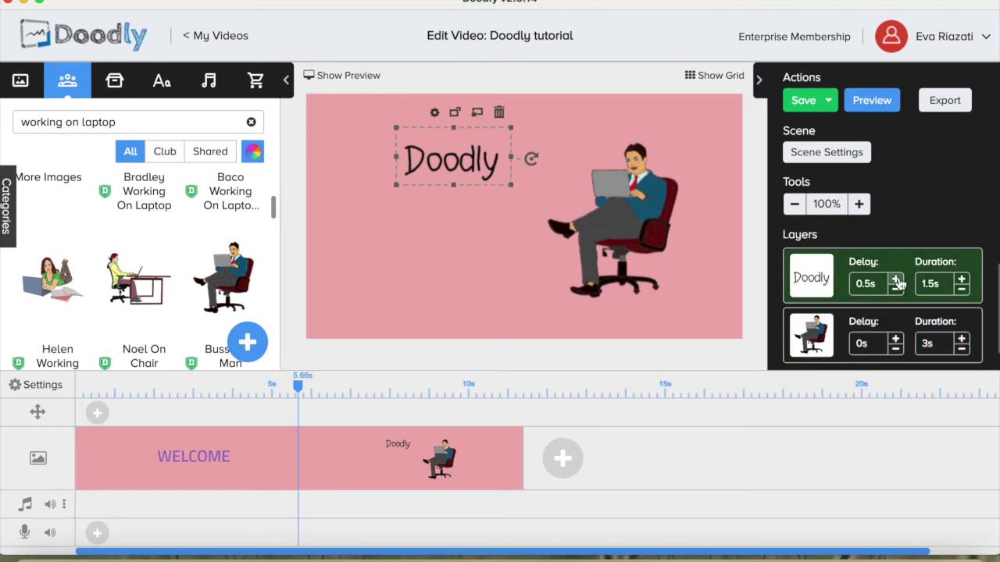
click(896, 280)
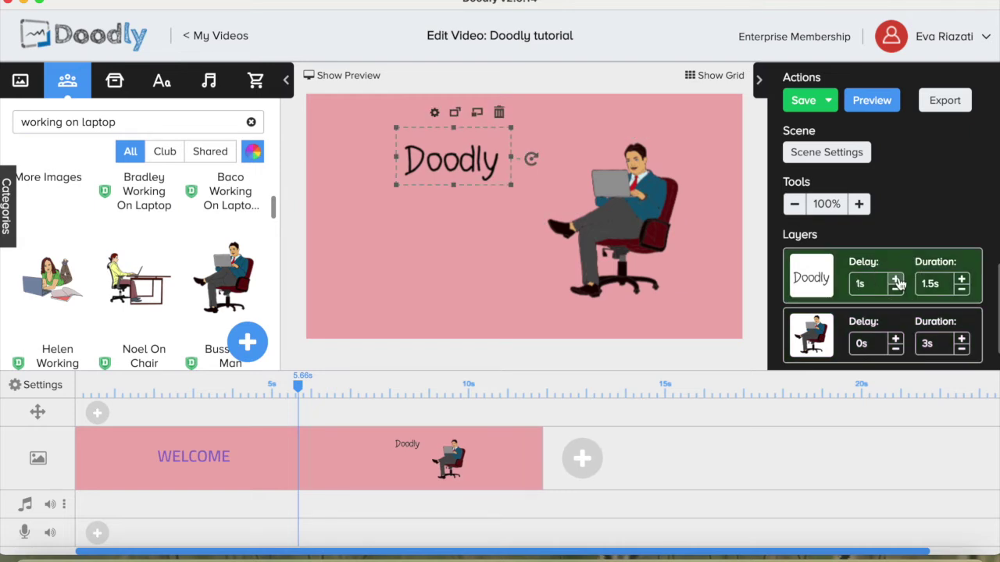
click(962, 281)
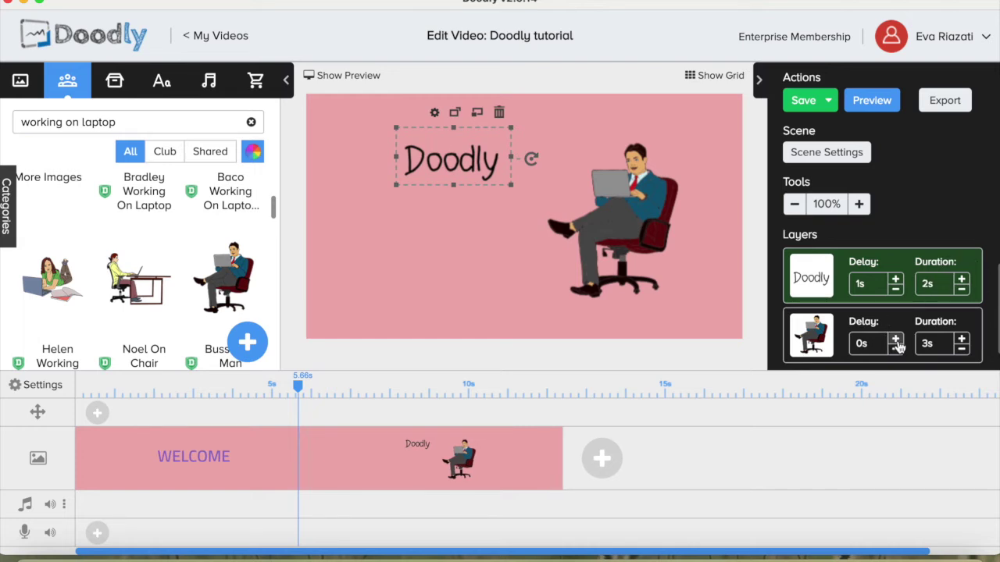
right_click(504, 471)
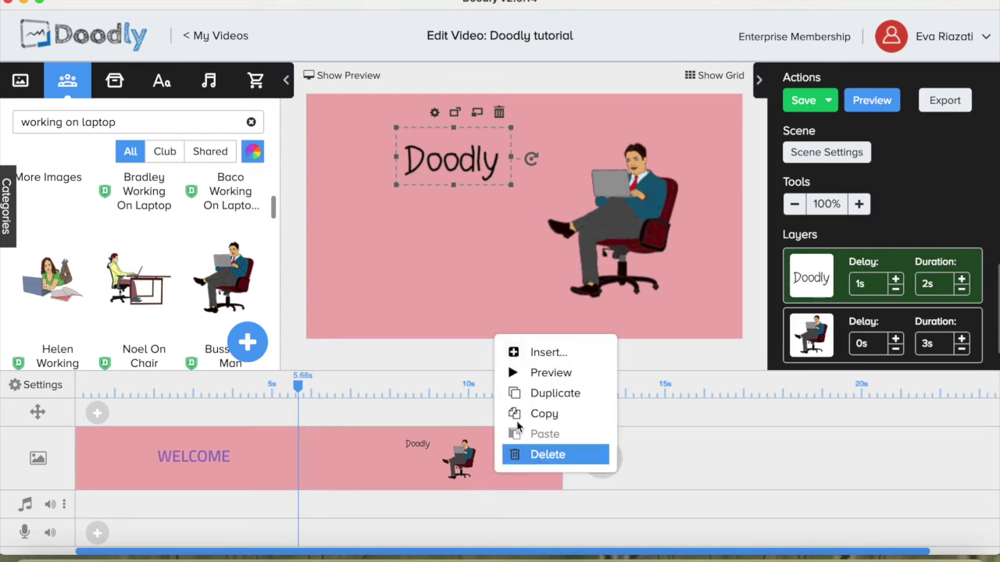
click(535, 375)
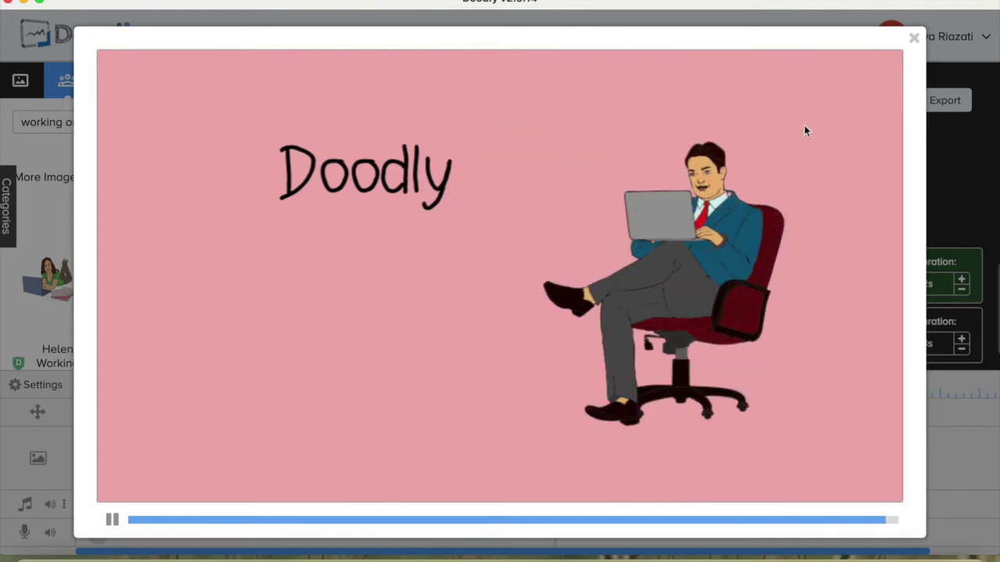
click(914, 37)
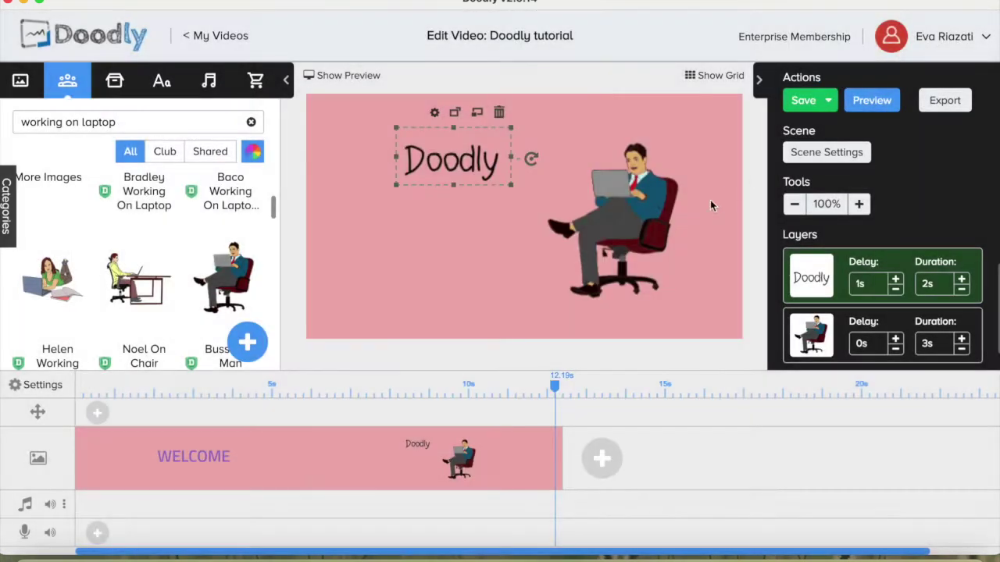
- Clear the canvas selection and select the businessman image's layer
right_click(639, 201)
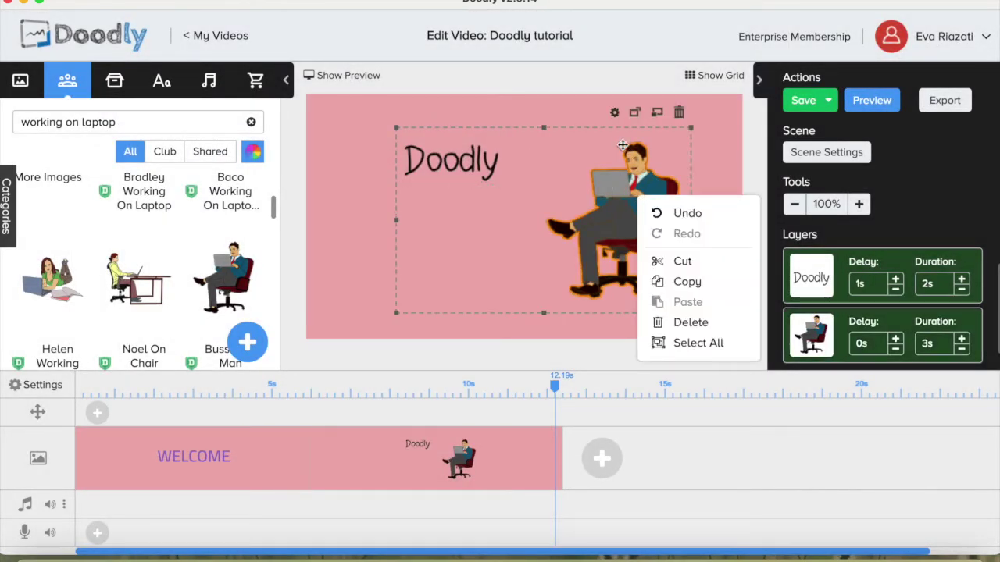
click(639, 165)
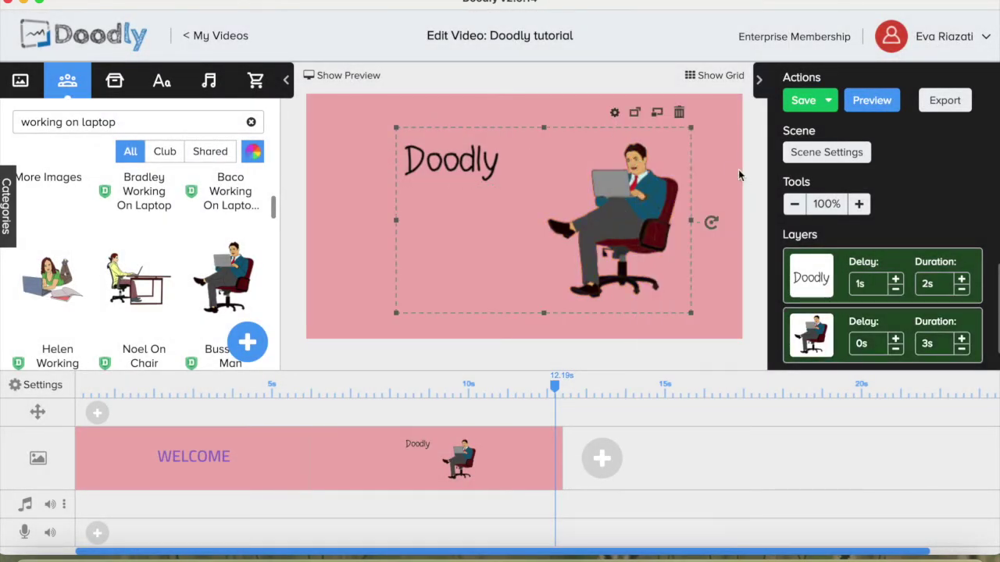
click(739, 175)
click(826, 327)
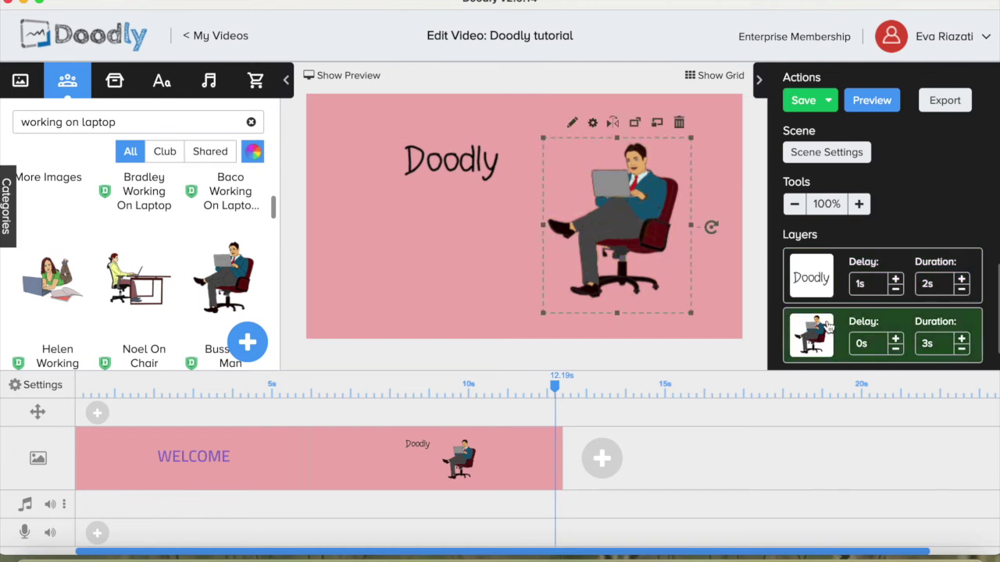
- Set the businessman image's reveal mode to Fade and return to the video
click(572, 122)
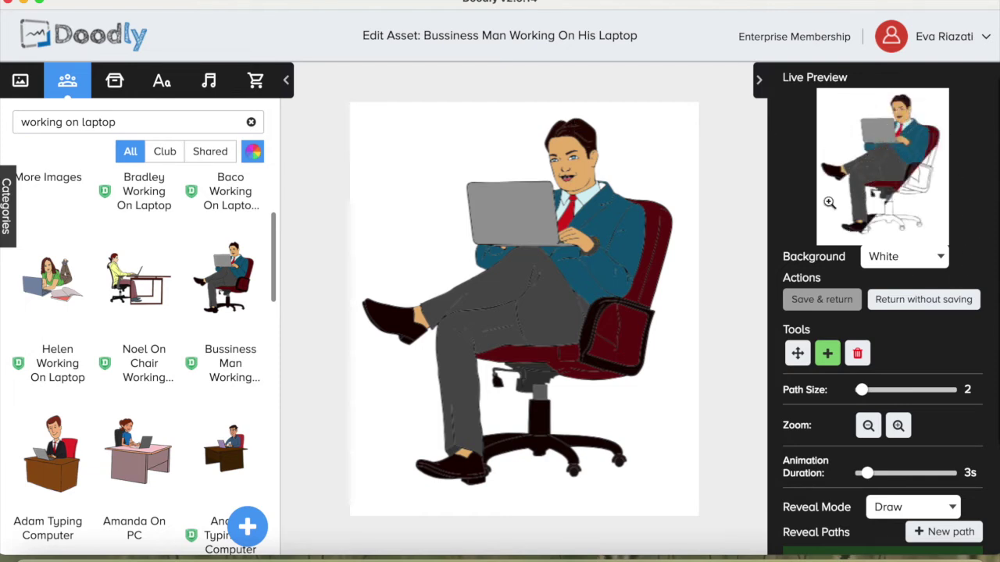
click(892, 509)
click(891, 528)
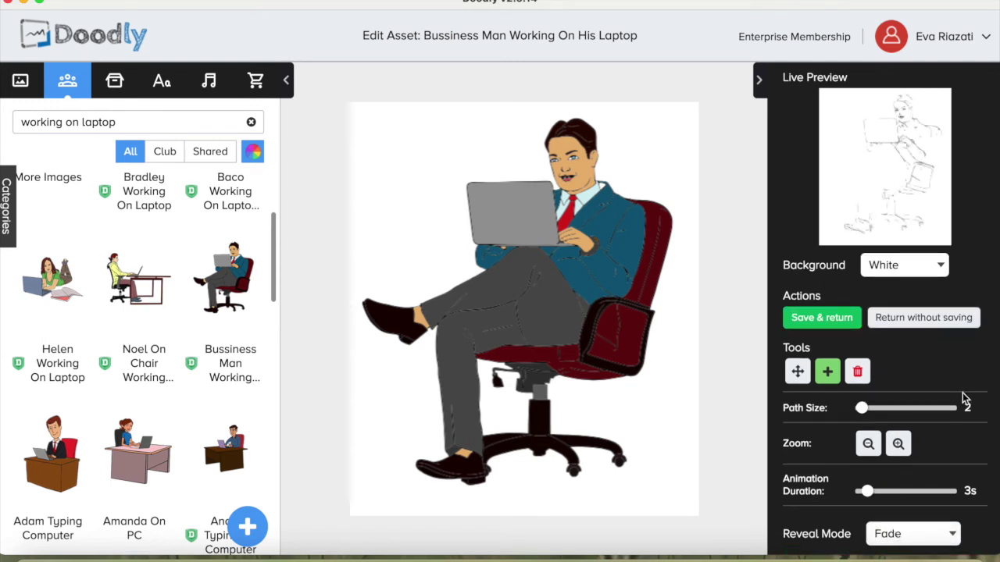
click(838, 327)
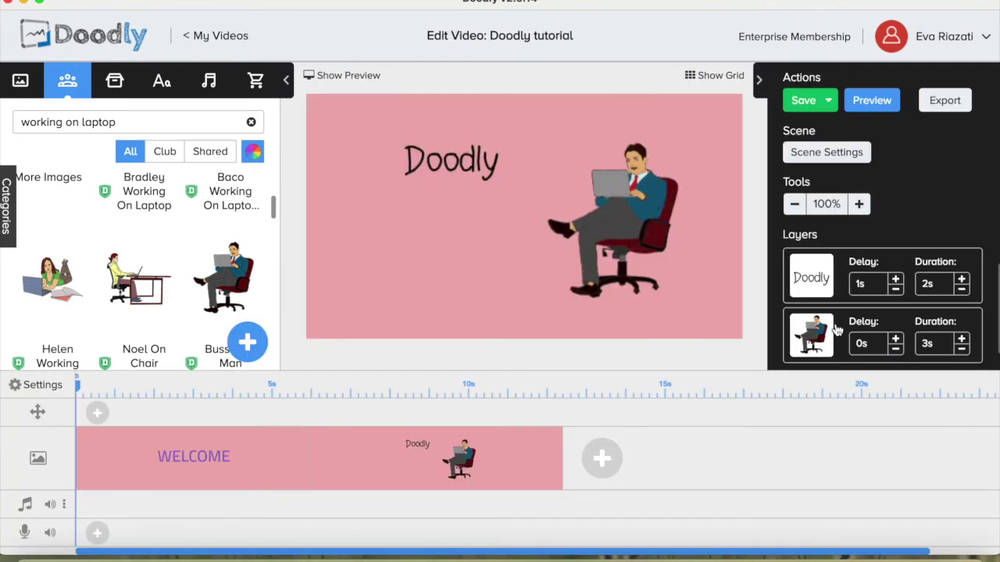
- Delay the businessman's appearance by 1s and save the video
click(896, 344)
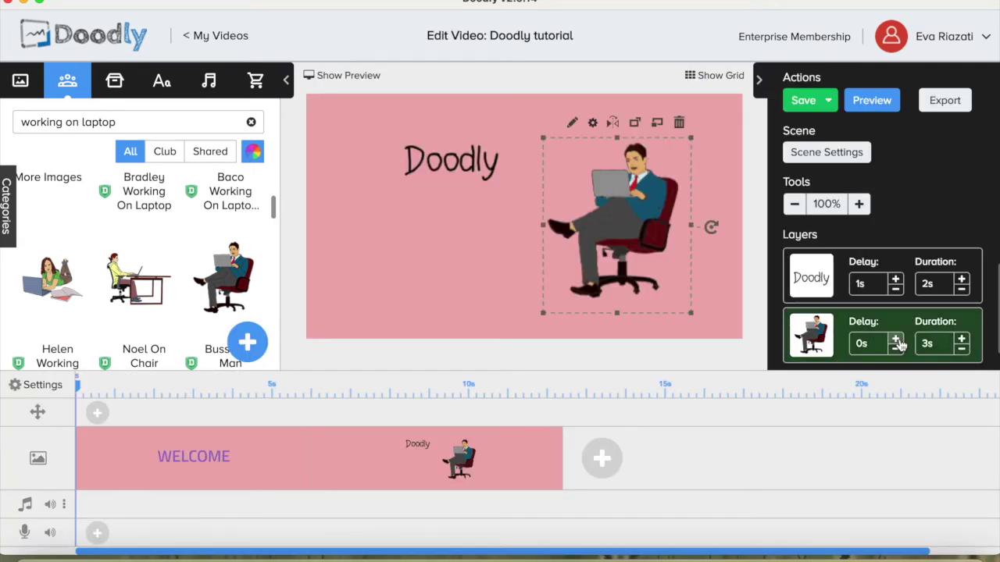
click(896, 344)
click(896, 344)
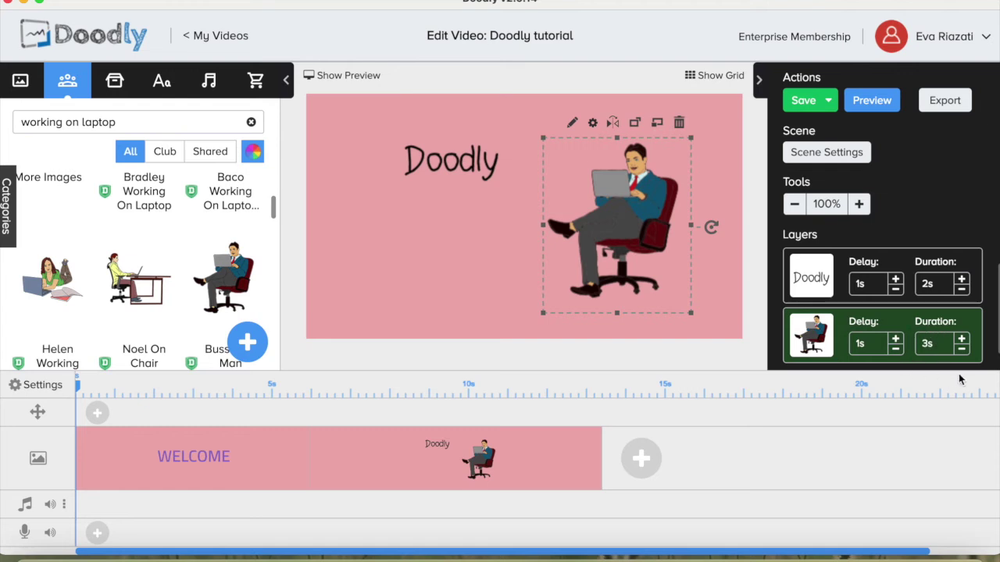
click(484, 269)
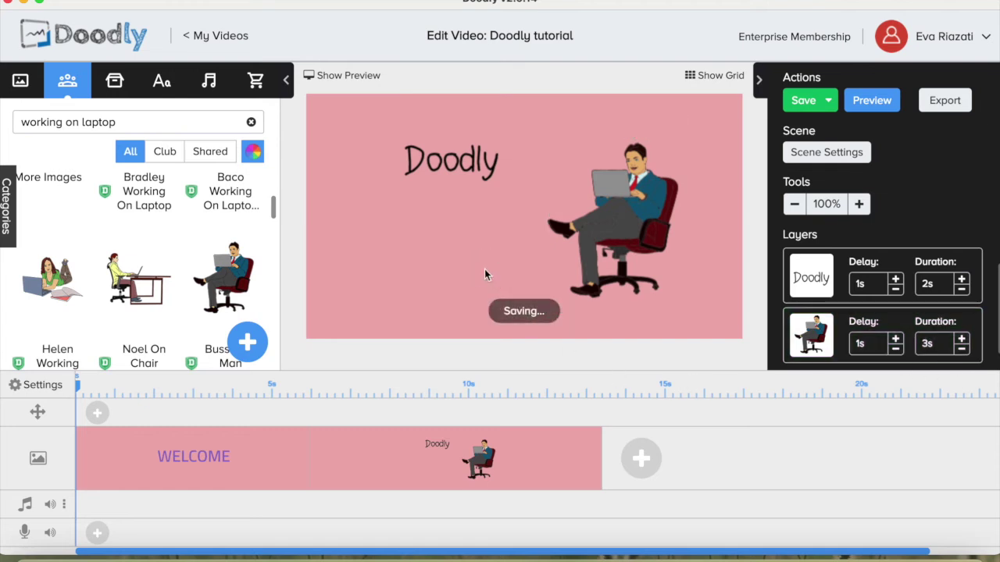
- Preview the WELCOME scene
right_click(521, 462)
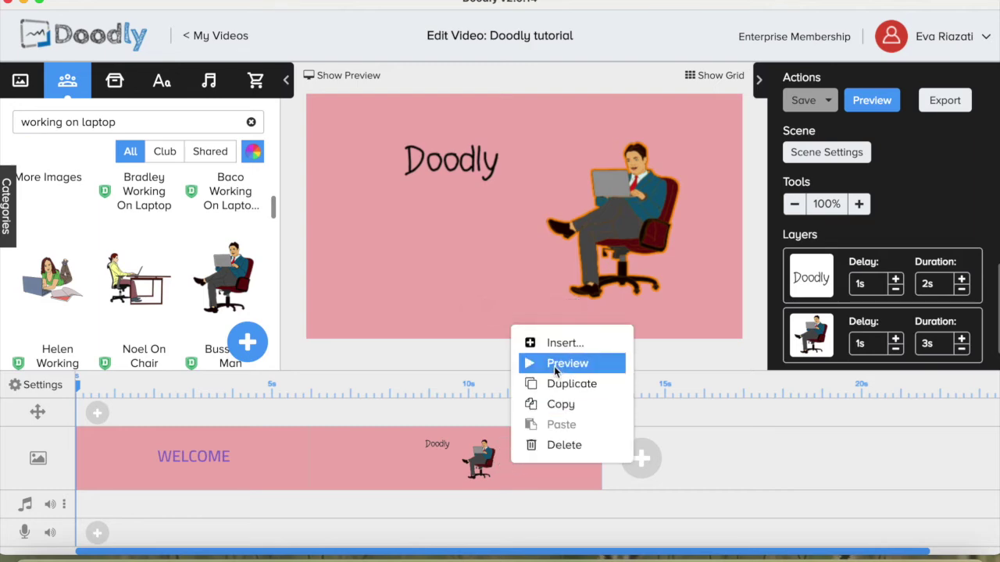
click(554, 364)
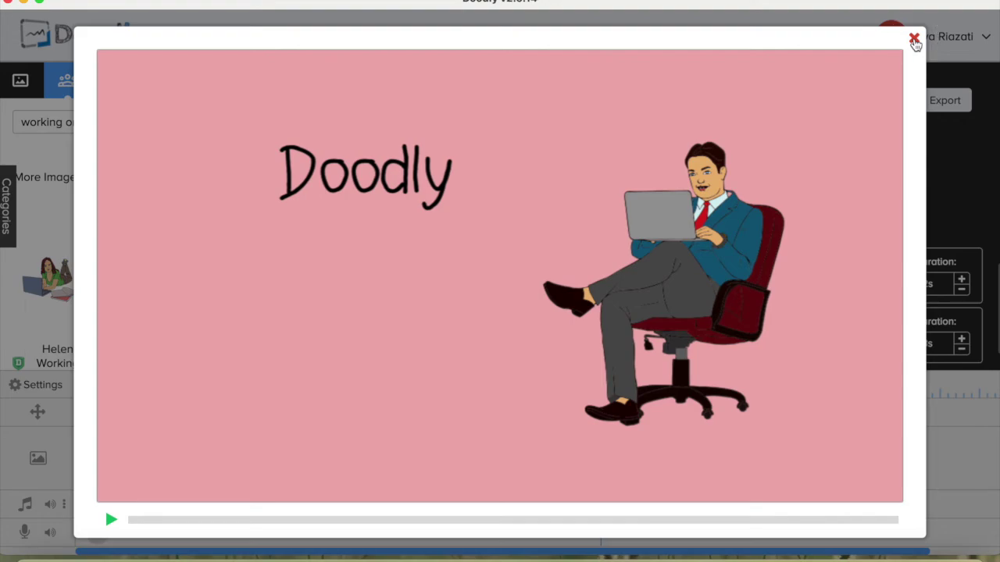
click(914, 39)
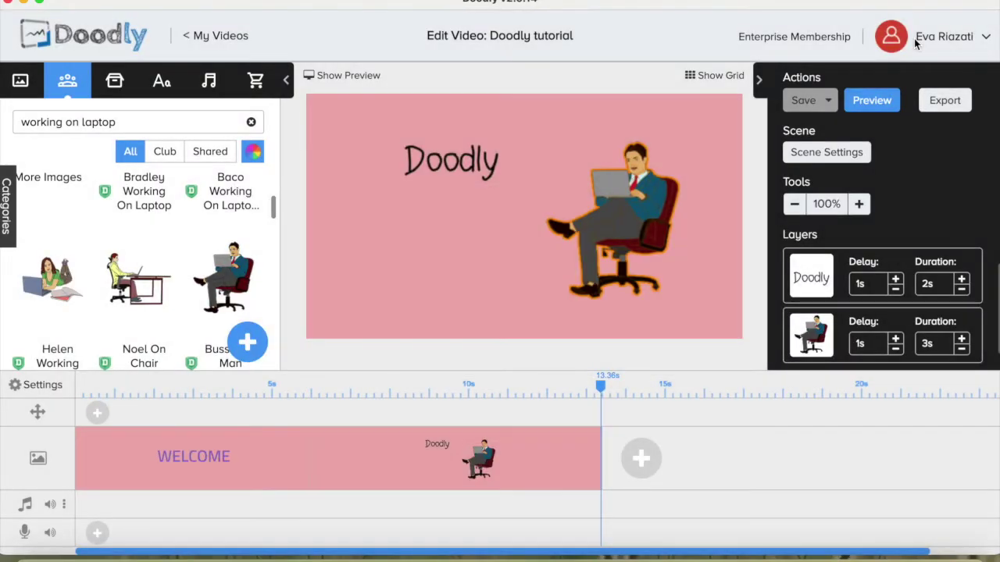
- Give the scene 2s extra time and a Swipe left exit, then add a new blank scene
click(859, 153)
click(720, 181)
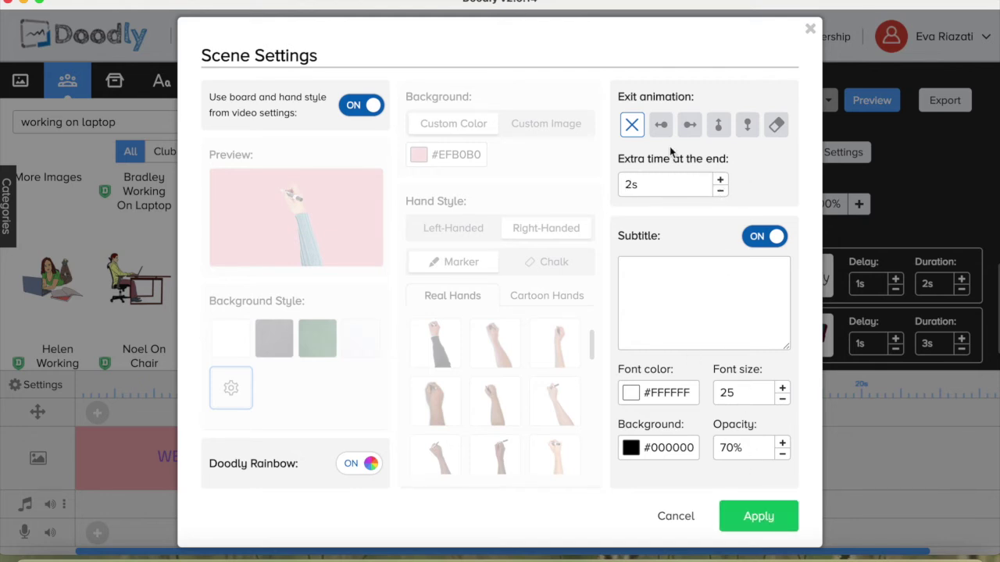
click(661, 127)
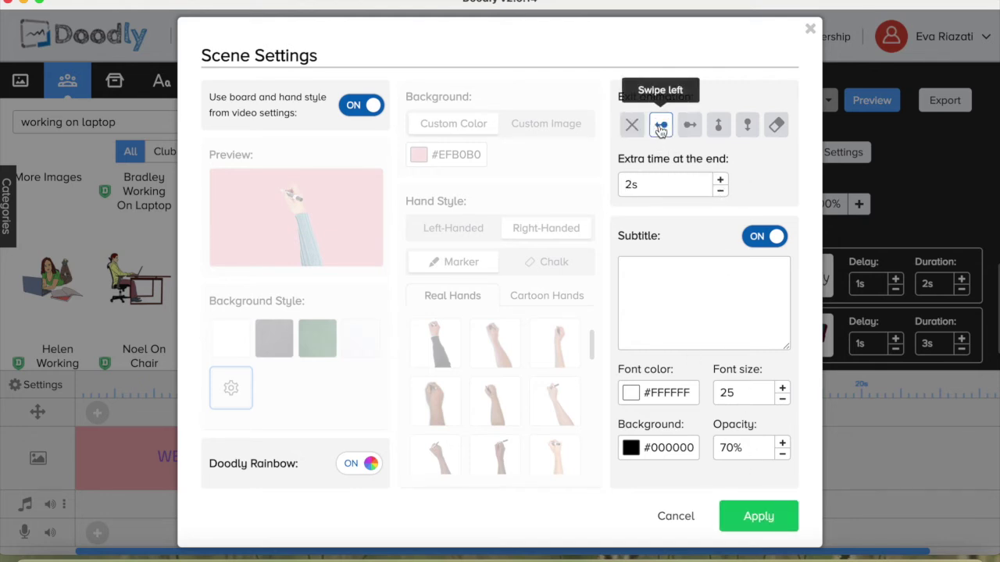
click(747, 517)
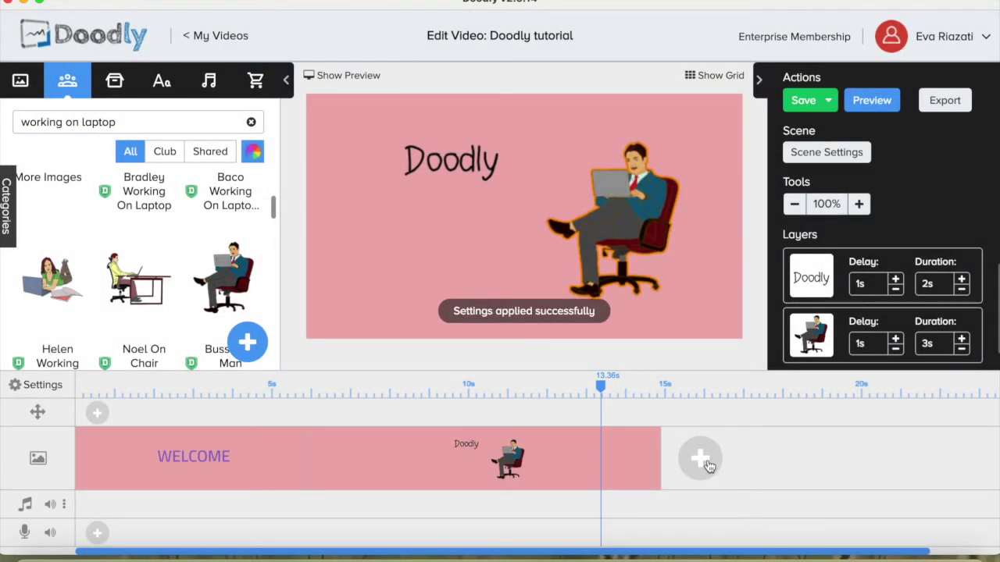
click(708, 463)
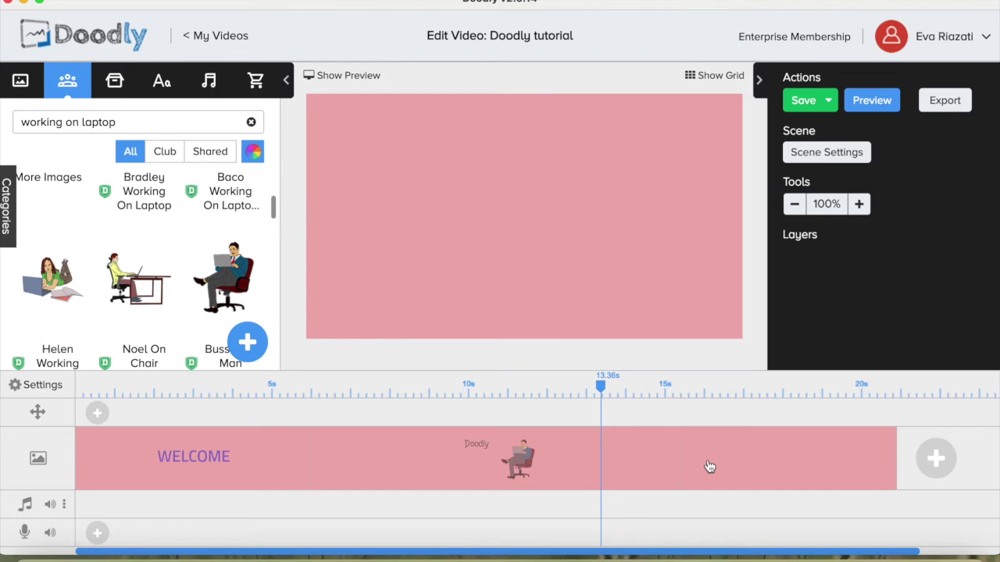
- Override video settings so the new scene has a plain #FFFFFF background and NO HAND
click(851, 153)
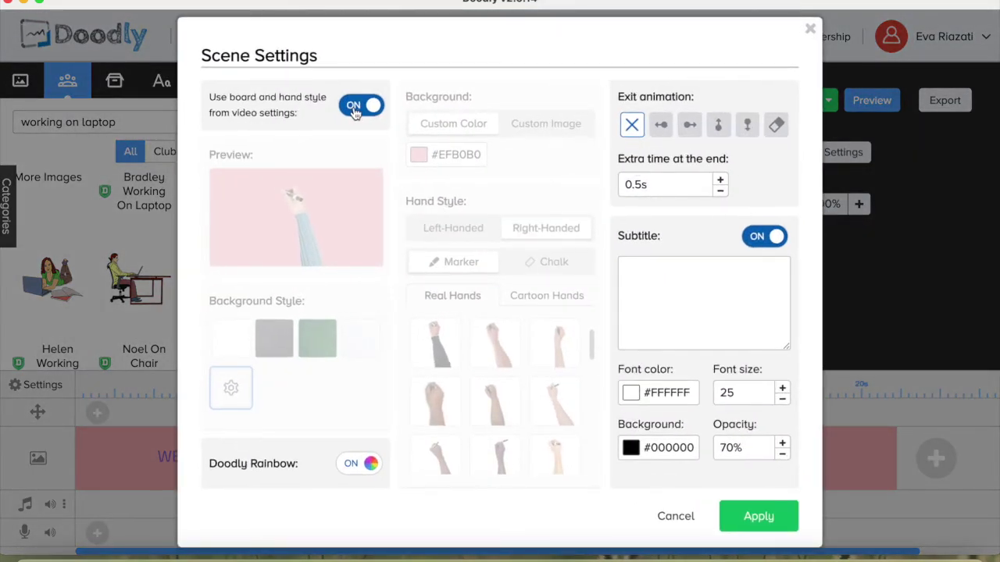
click(357, 104)
click(438, 156)
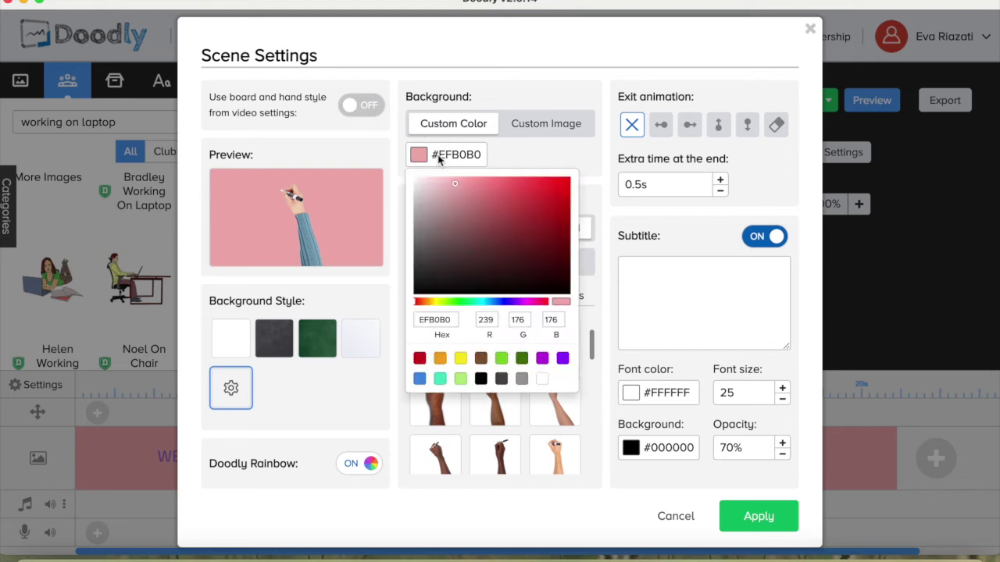
click(545, 379)
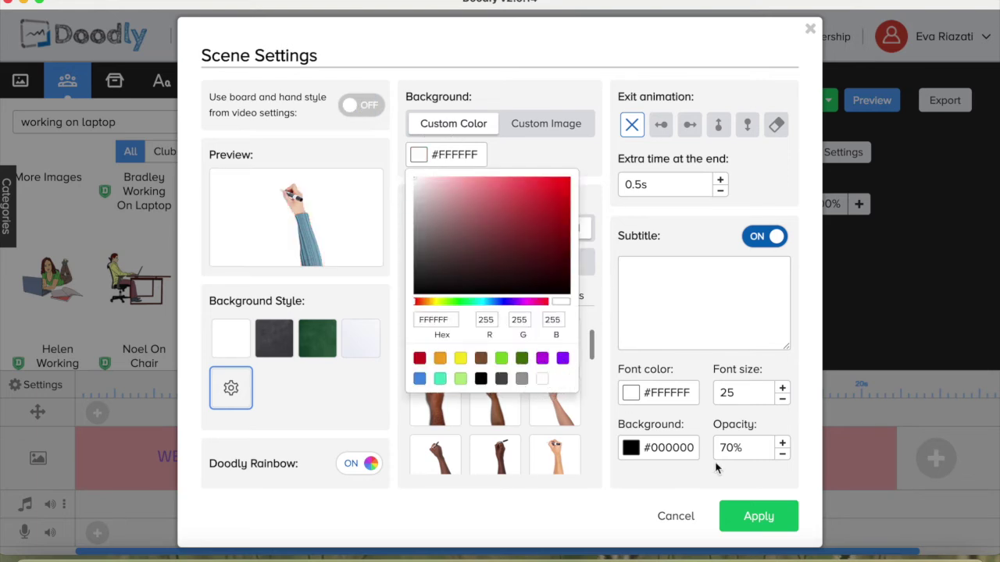
click(599, 190)
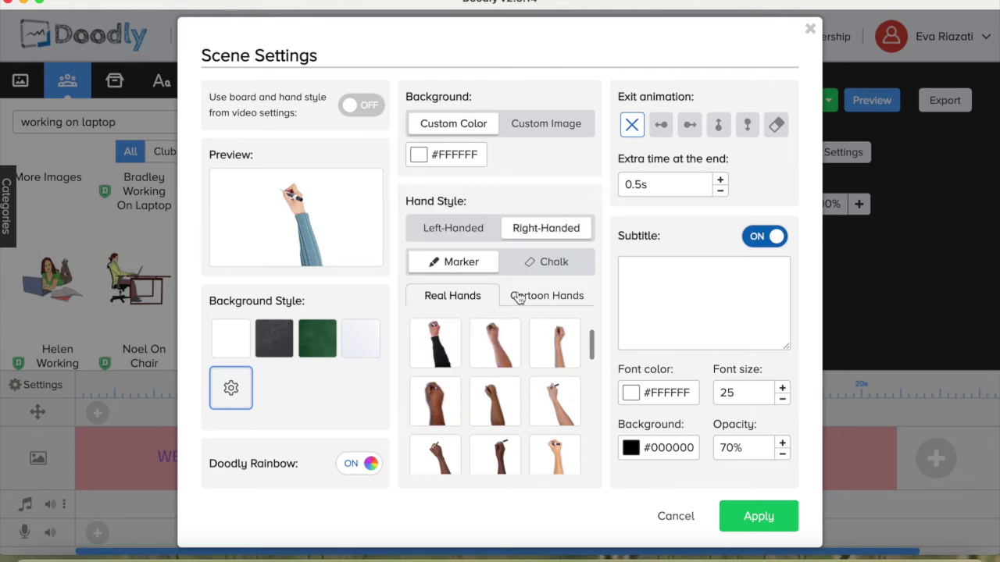
drag(591, 346, 582, 463)
click(445, 443)
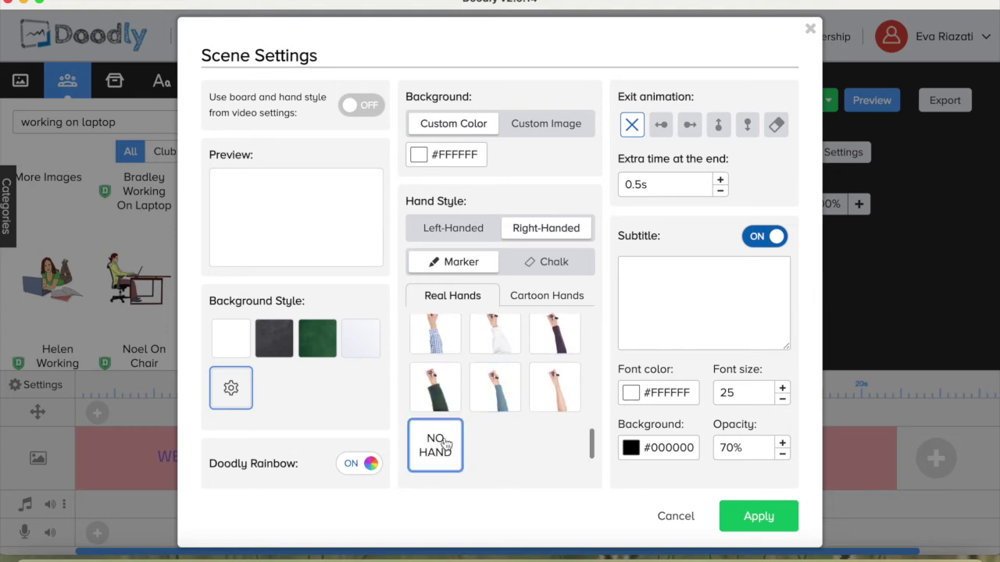
click(767, 519)
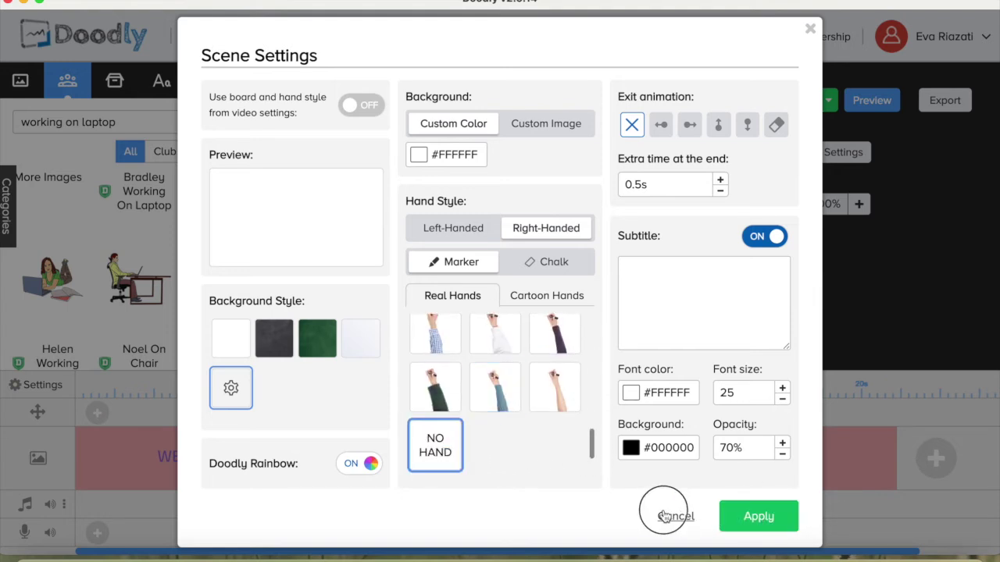
click(759, 518)
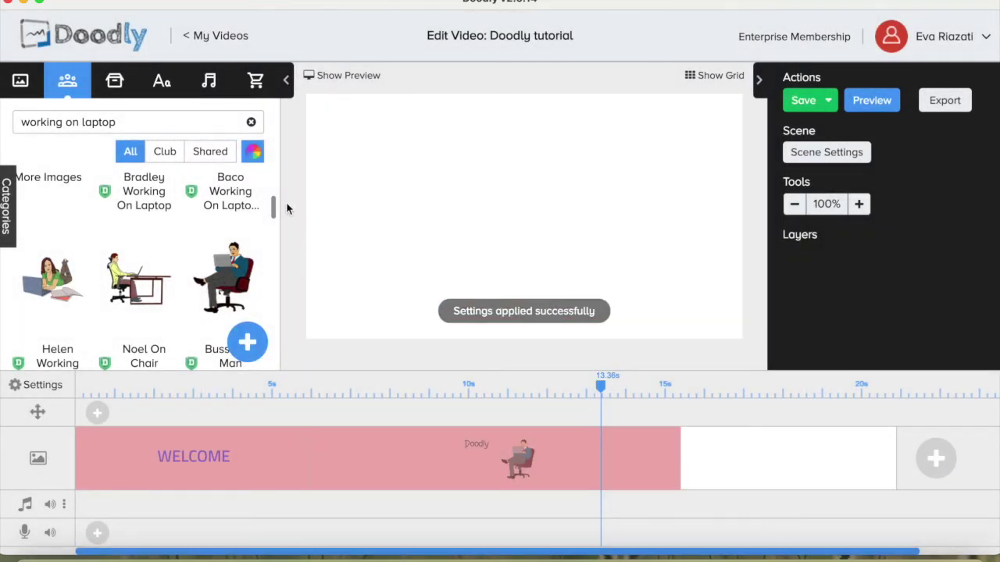
- Place Helen Working On Laptop in the white scene, preview it, and open the image for editing
drag(72, 272, 551, 209)
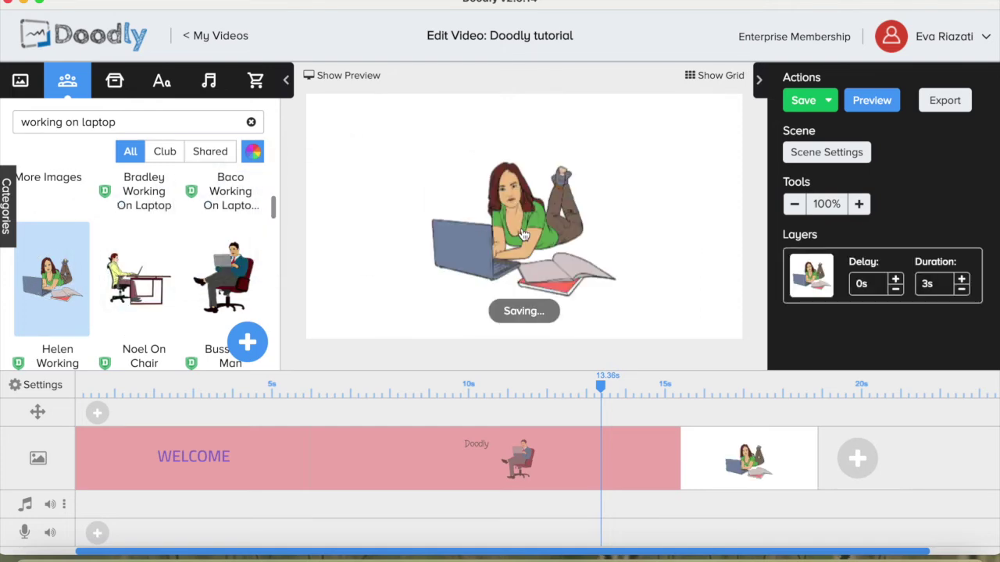
right_click(716, 457)
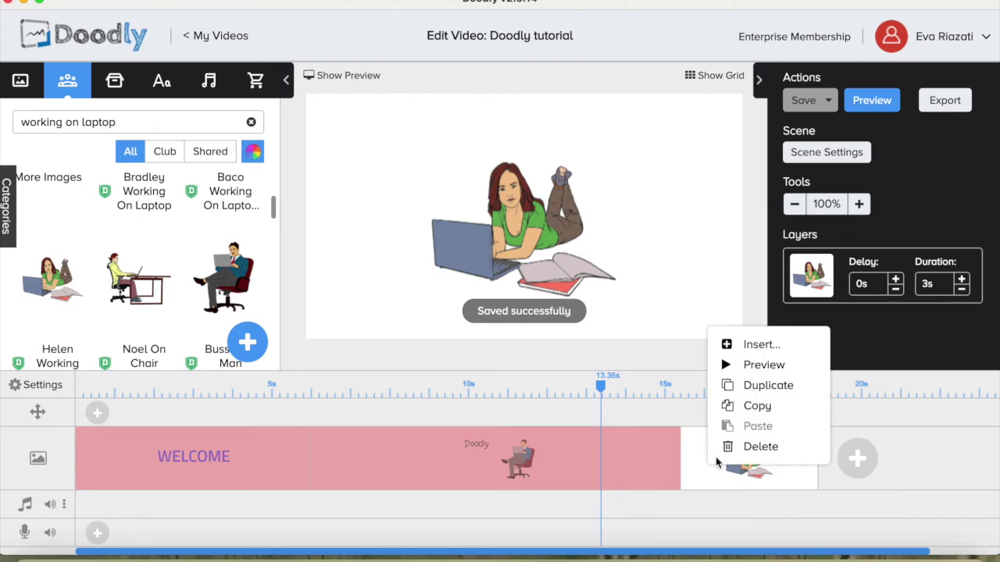
click(742, 370)
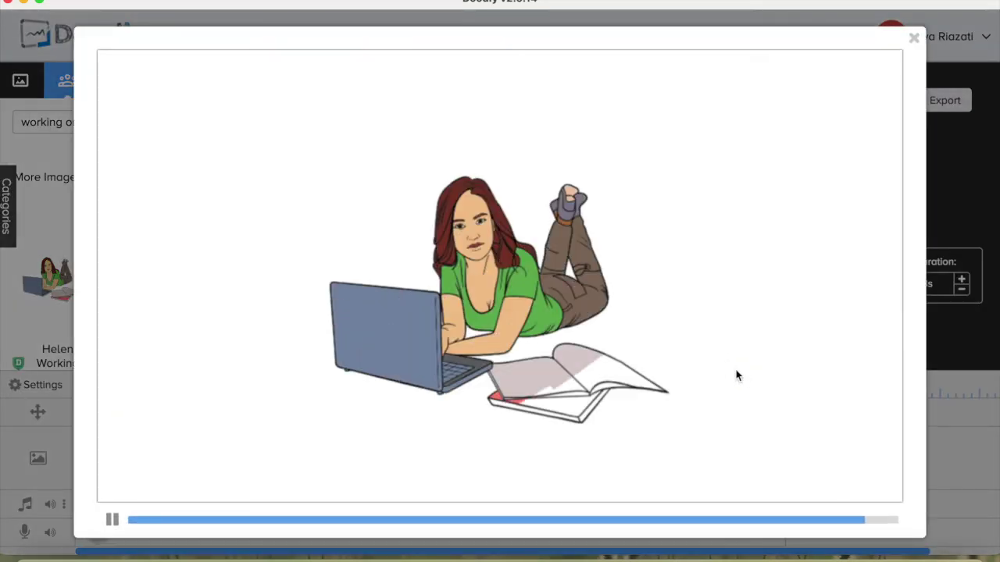
click(914, 38)
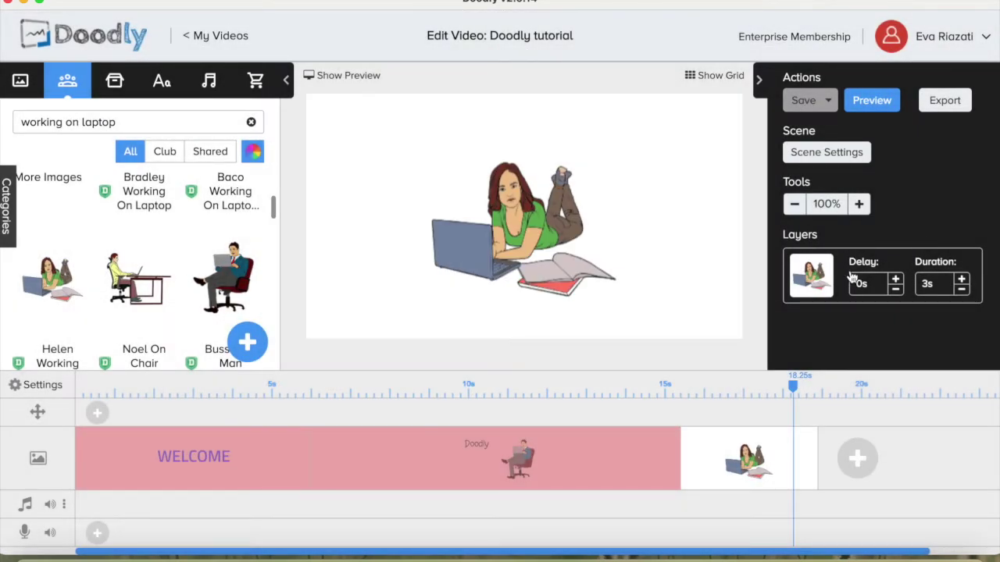
click(523, 212)
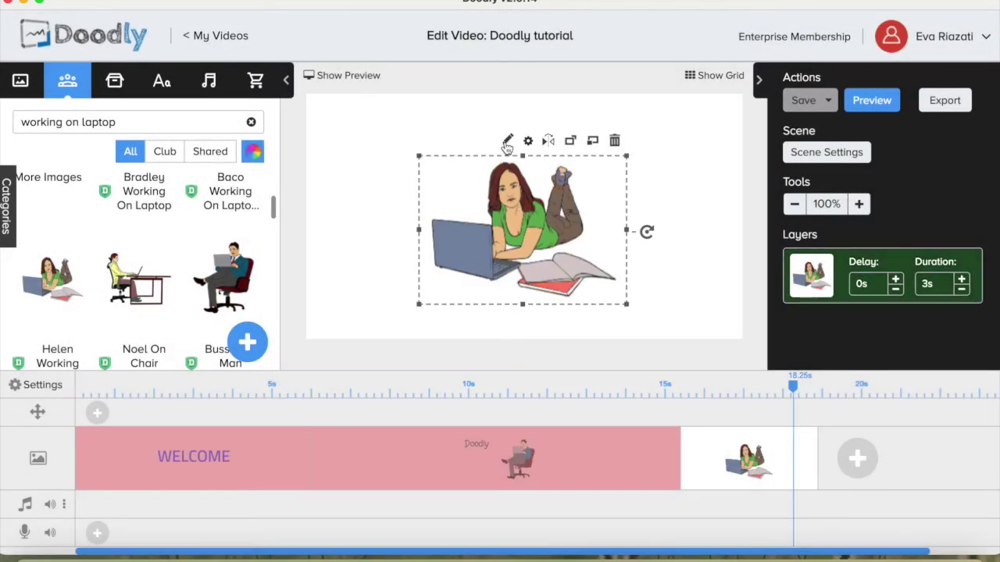
click(506, 145)
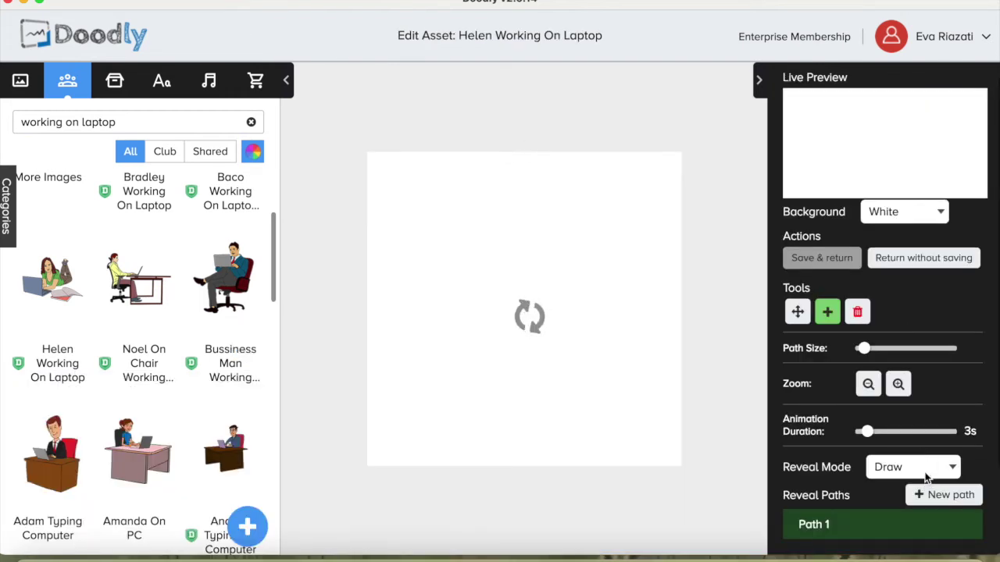
- Set the woman image to Fade reveal mode with a 0.5s delay
click(925, 498)
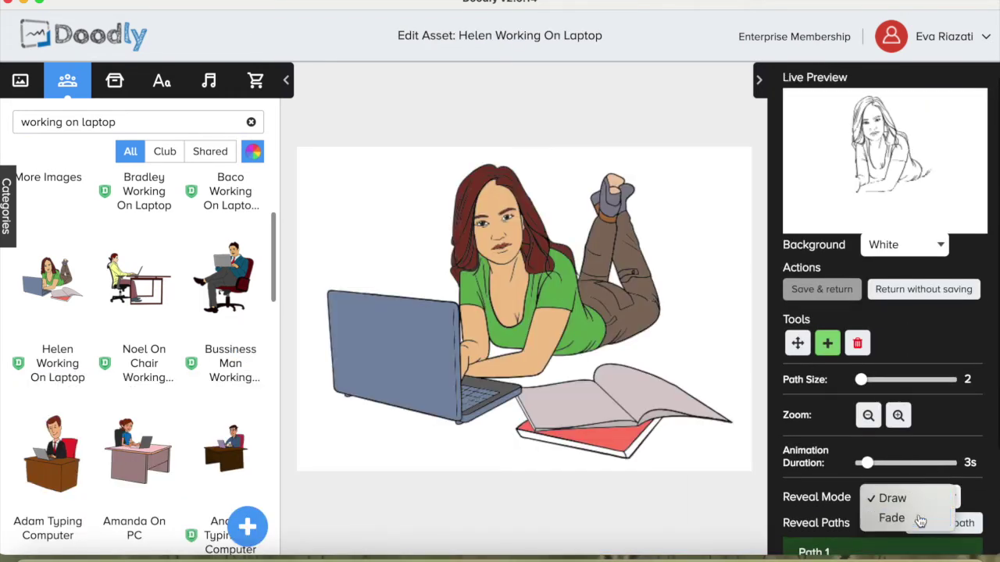
click(920, 518)
click(831, 310)
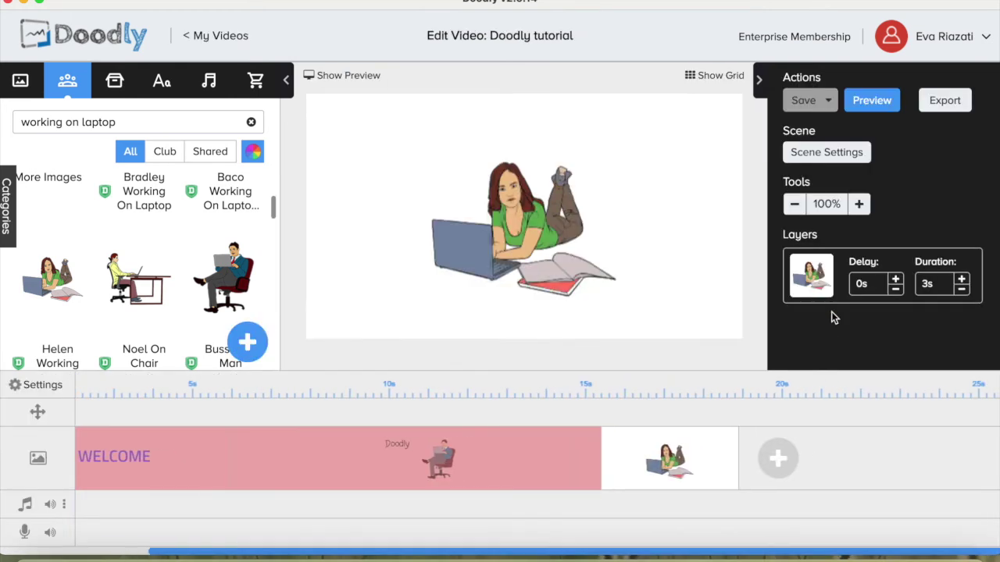
click(896, 279)
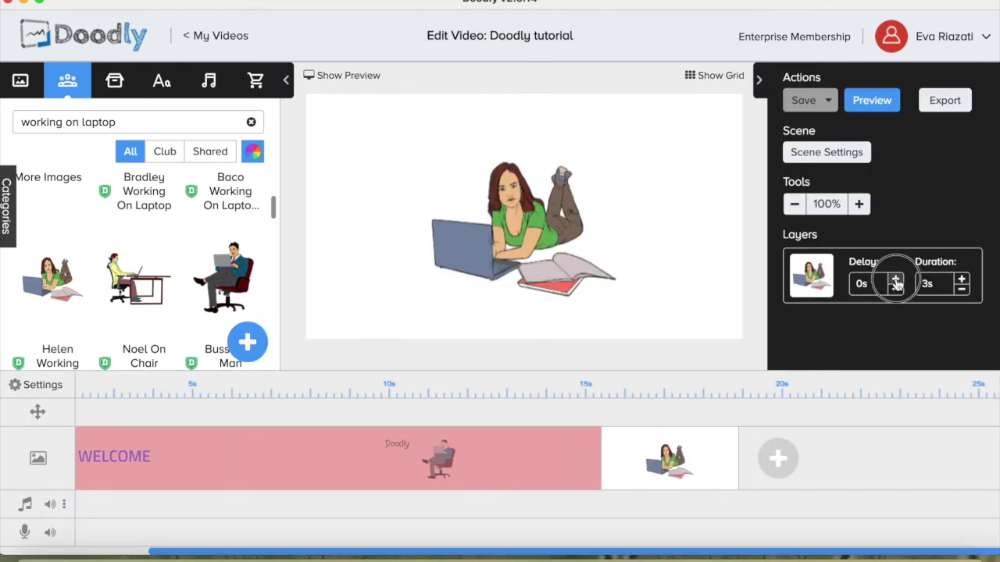
- Give the white scene 2s of extra end time and add a new pink scene
click(829, 154)
click(720, 181)
click(720, 180)
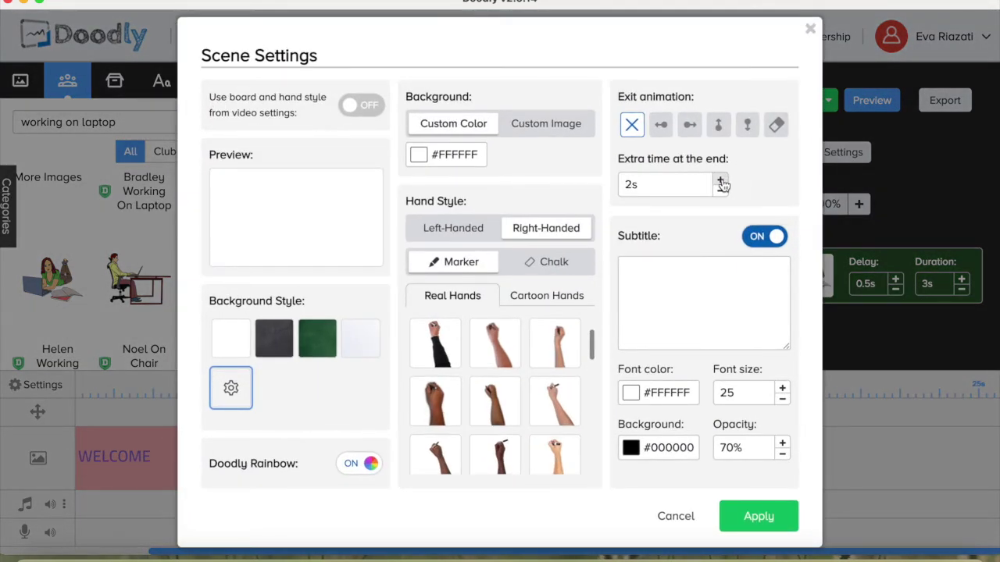
click(754, 529)
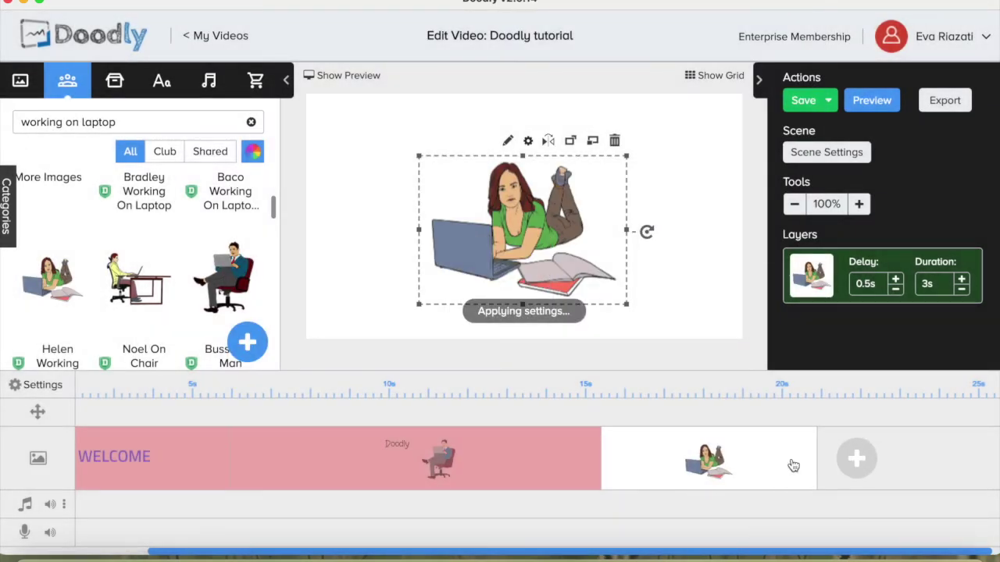
click(852, 469)
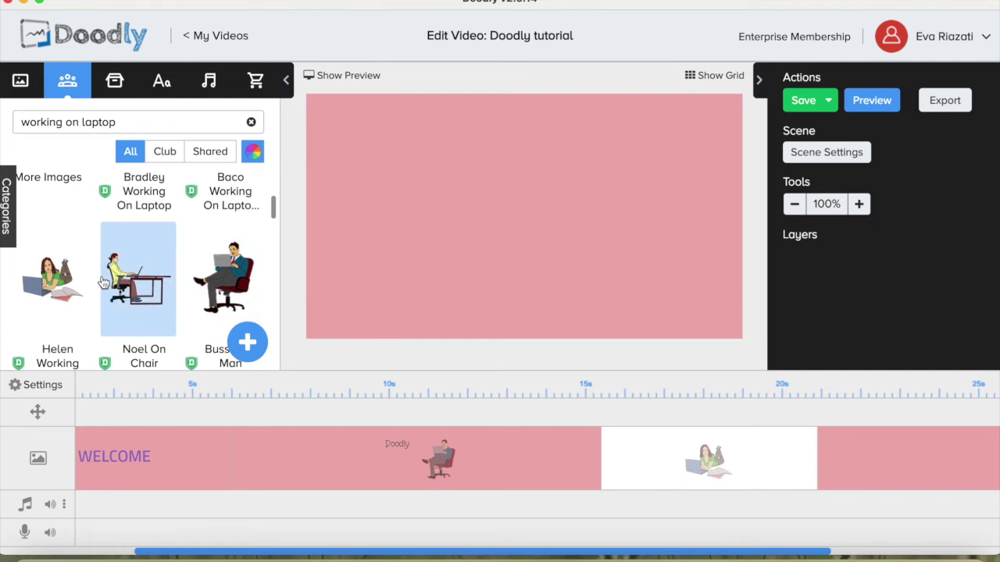
- Place the Helen Working On Laptop image centred in the new pink scene
drag(52, 270, 507, 189)
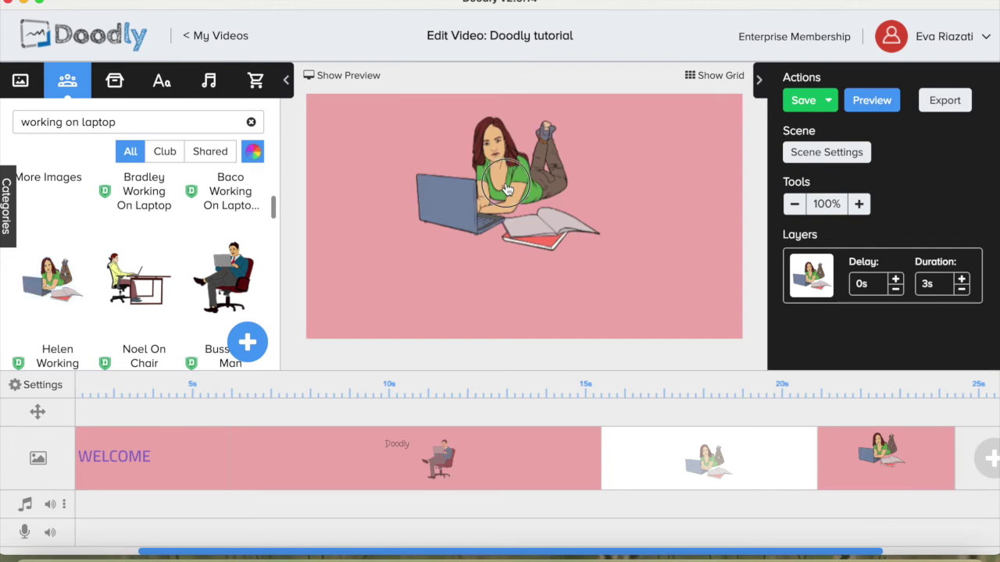
click(521, 191)
drag(521, 192, 546, 237)
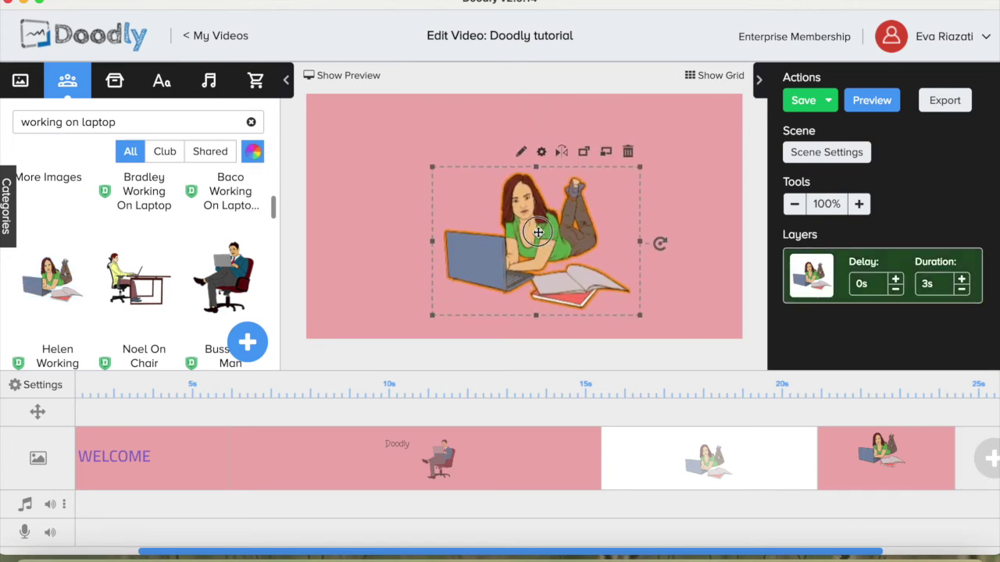
drag(518, 224, 518, 211)
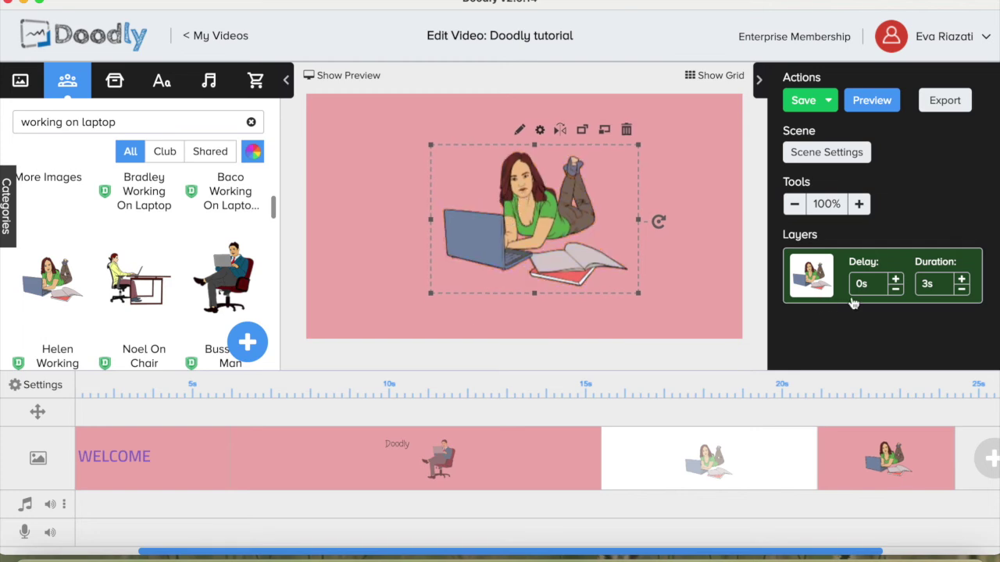
- Set the image's drawing delay to 2s, then leave asset editing without saving
click(896, 280)
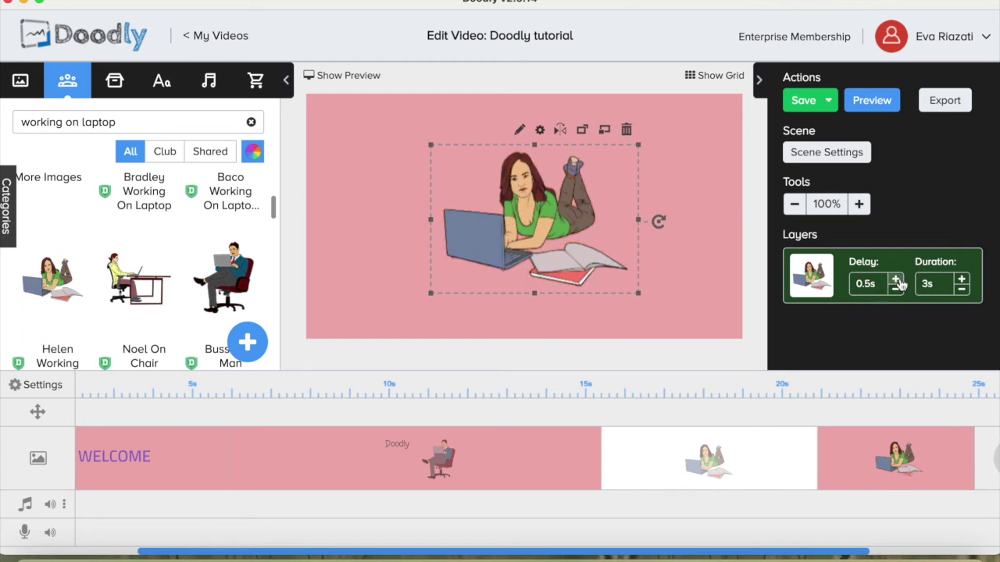
click(896, 280)
click(895, 280)
click(895, 281)
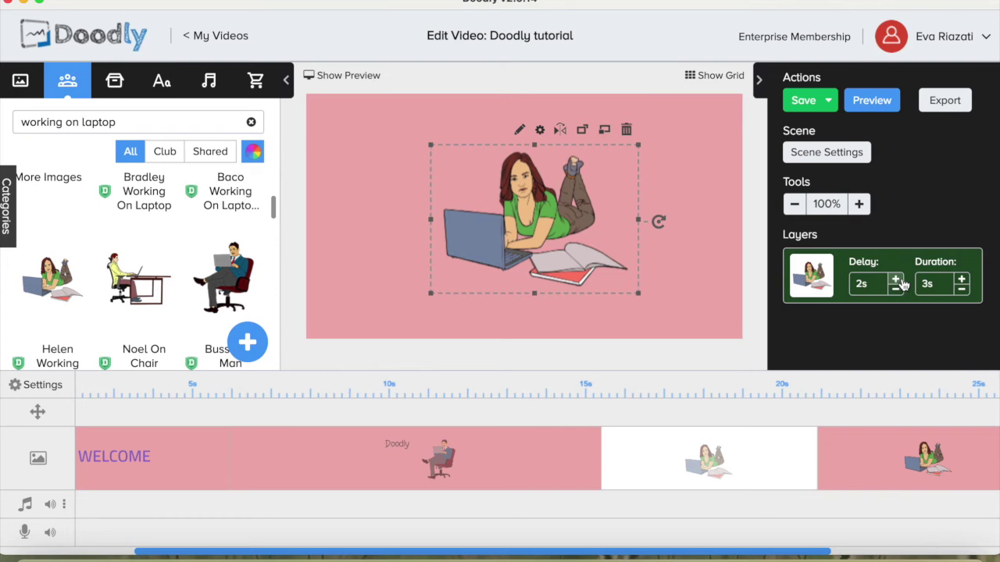
click(521, 130)
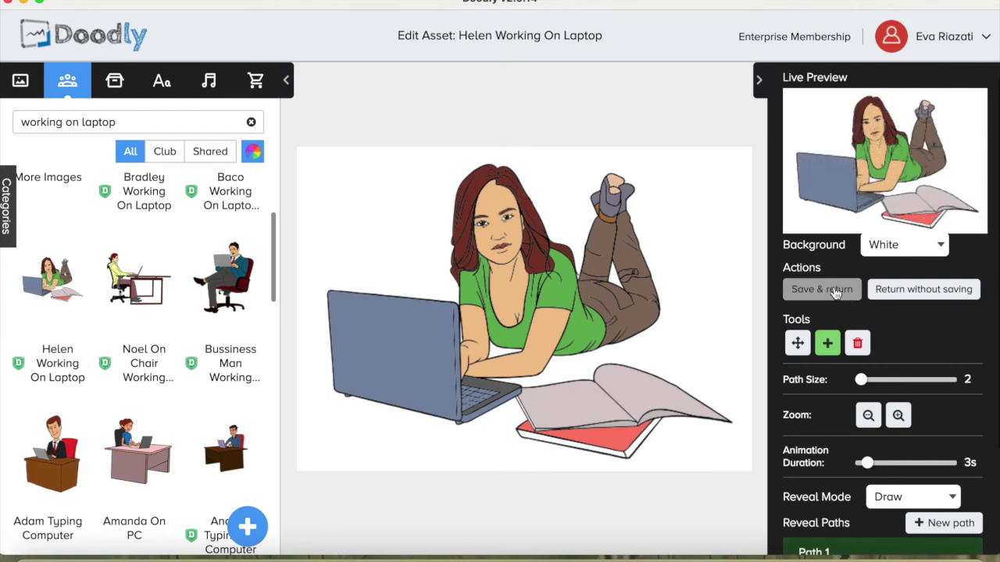
click(894, 290)
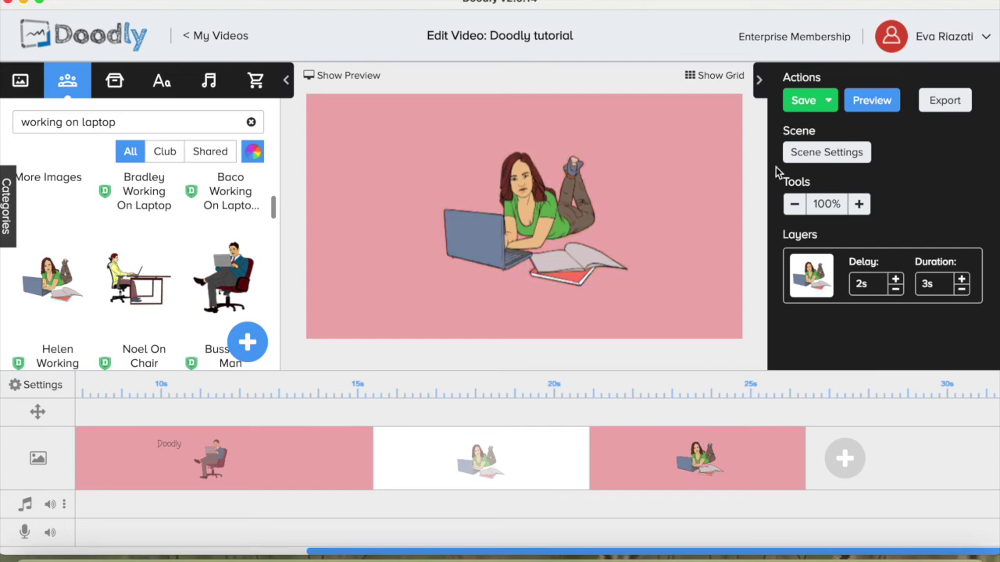
- Make the laptop scene black and white with 2s extra end time, then append a blank scene
click(805, 159)
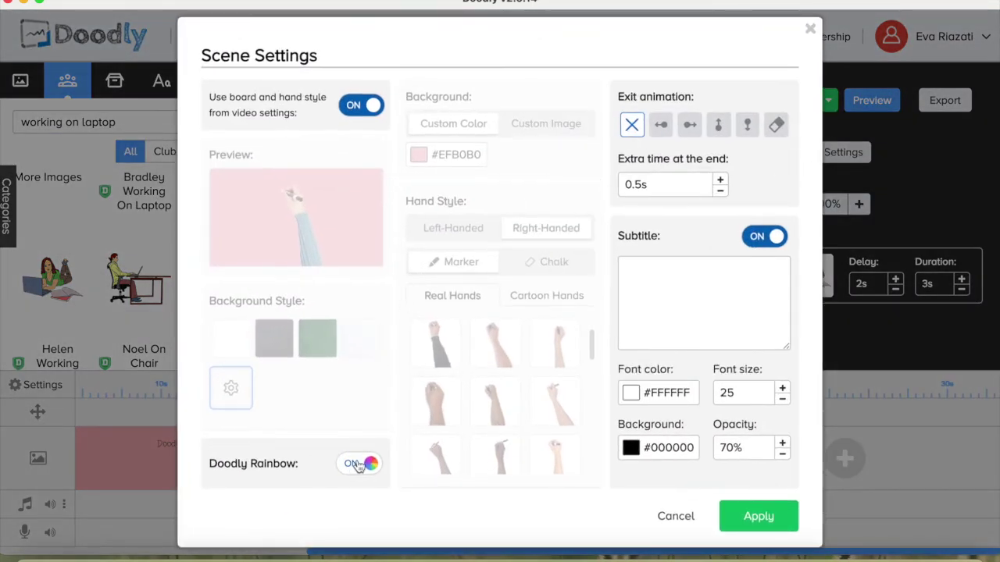
click(360, 464)
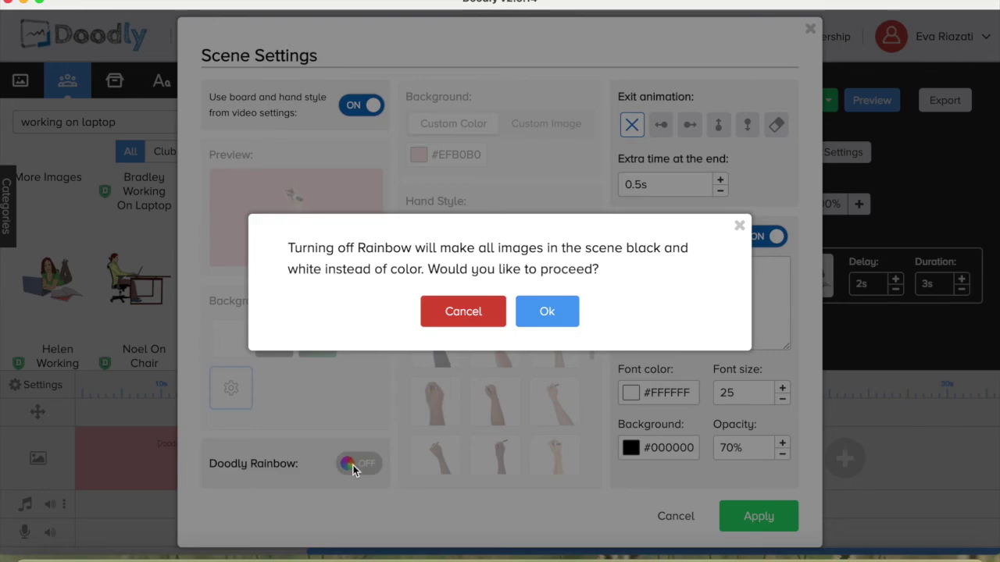
click(567, 314)
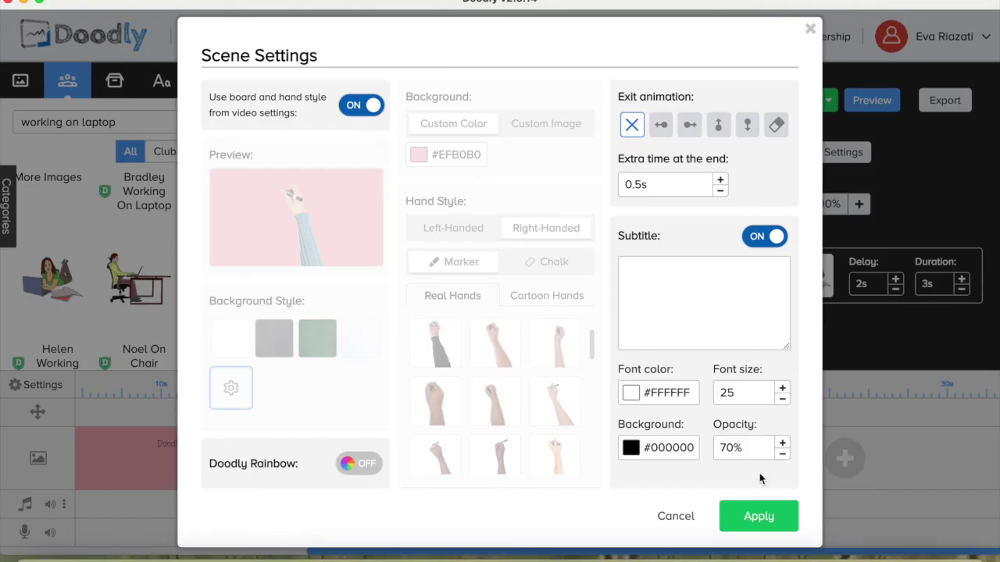
click(720, 182)
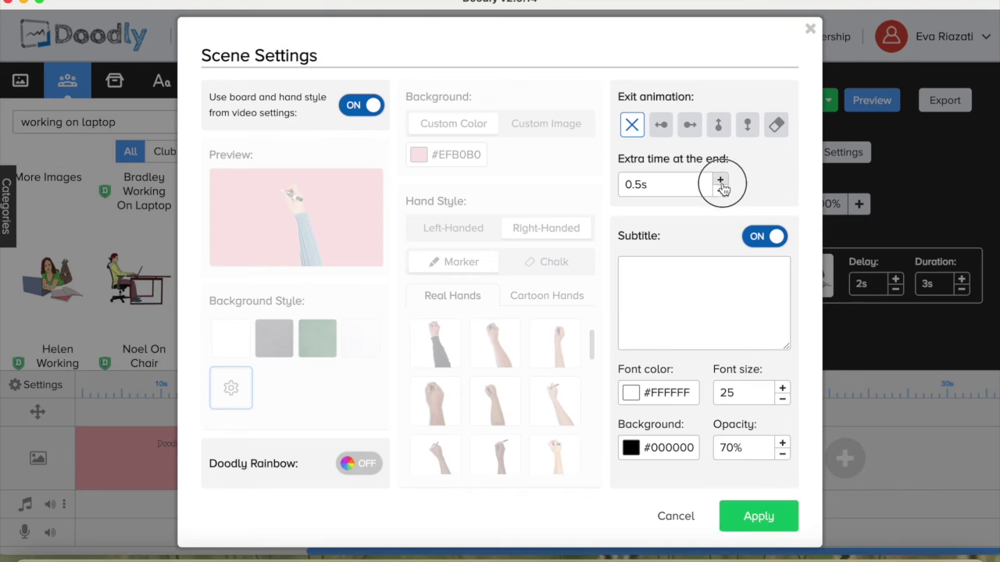
click(720, 182)
click(754, 519)
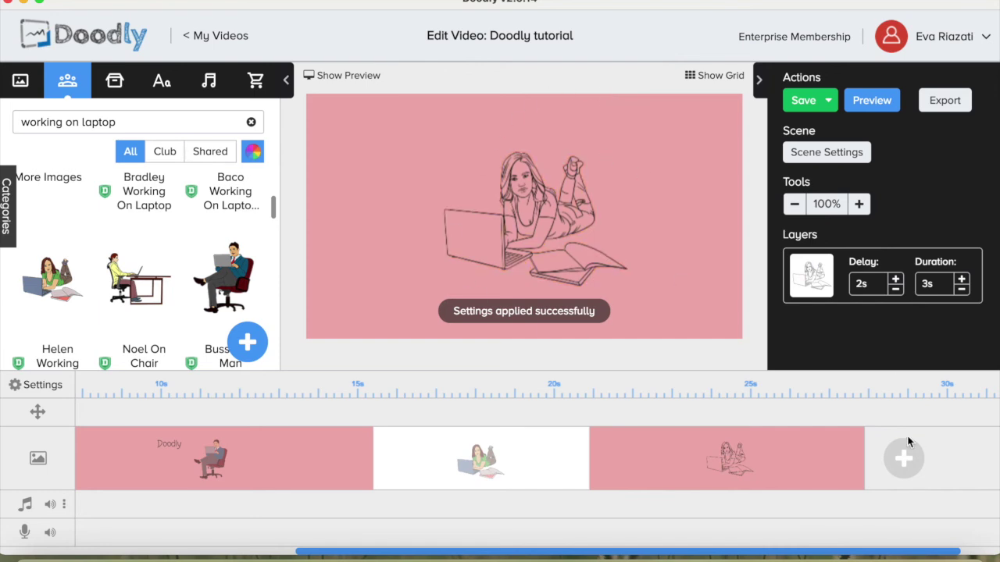
click(904, 460)
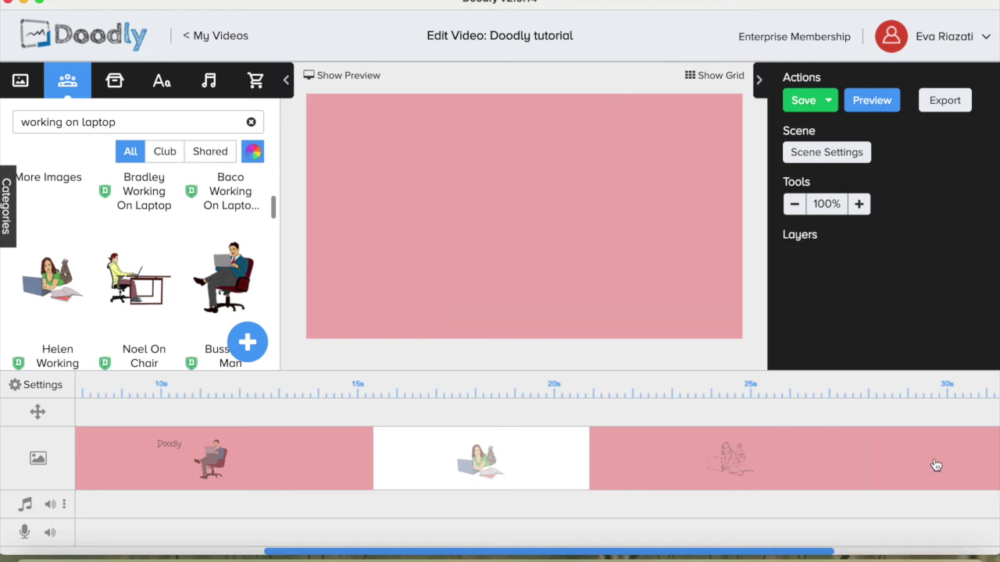
- Drop board style on the new scene, set a blue #B0BAEF background with extra end time, add another scene
scroll(933, 464, right, 5)
click(831, 161)
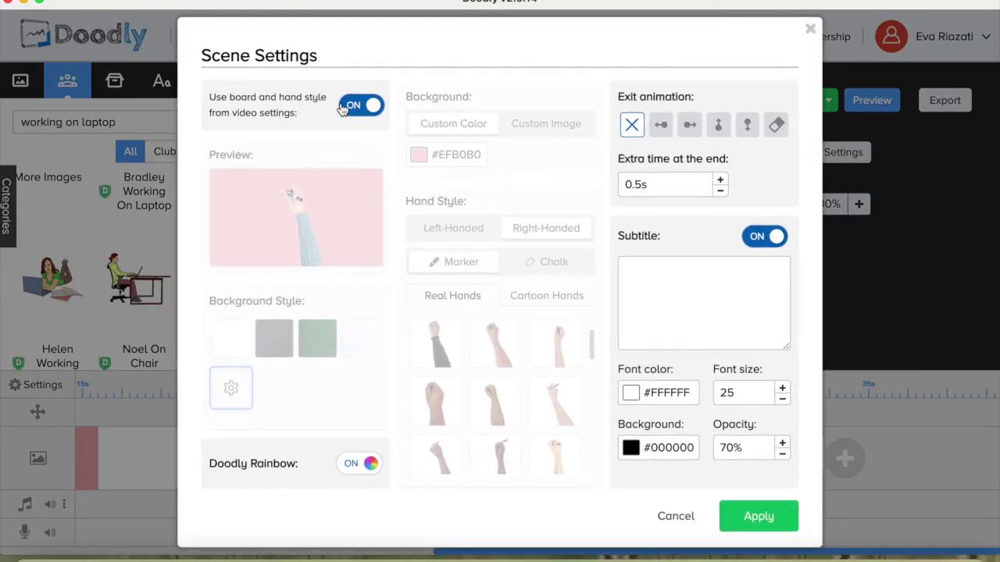
click(341, 110)
click(443, 155)
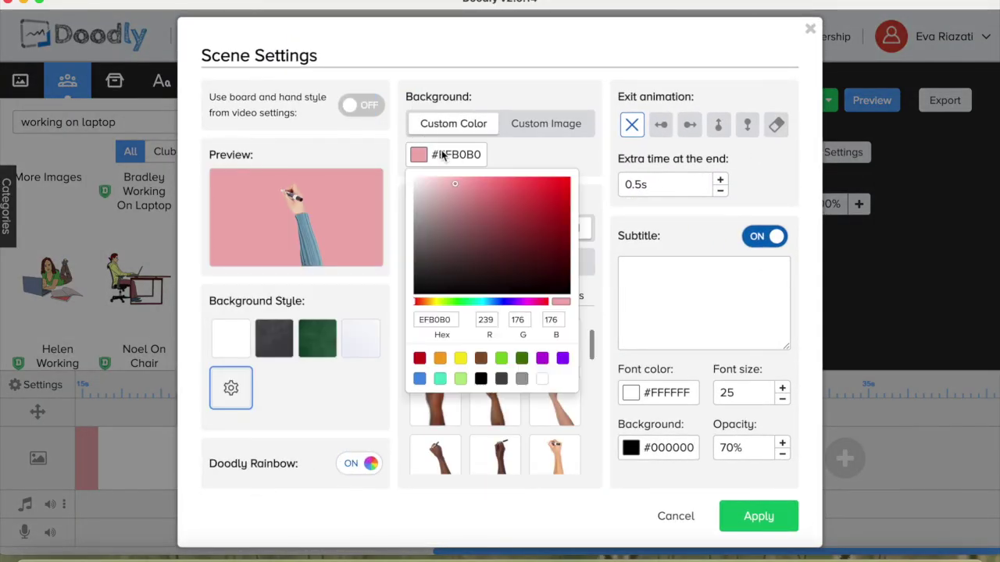
click(501, 303)
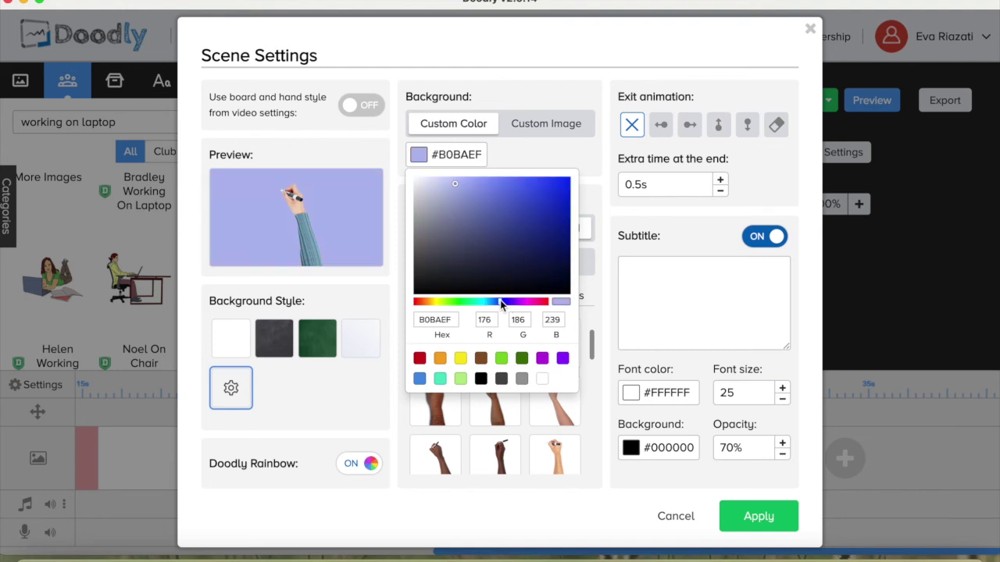
click(720, 180)
click(720, 180)
click(720, 180)
click(753, 517)
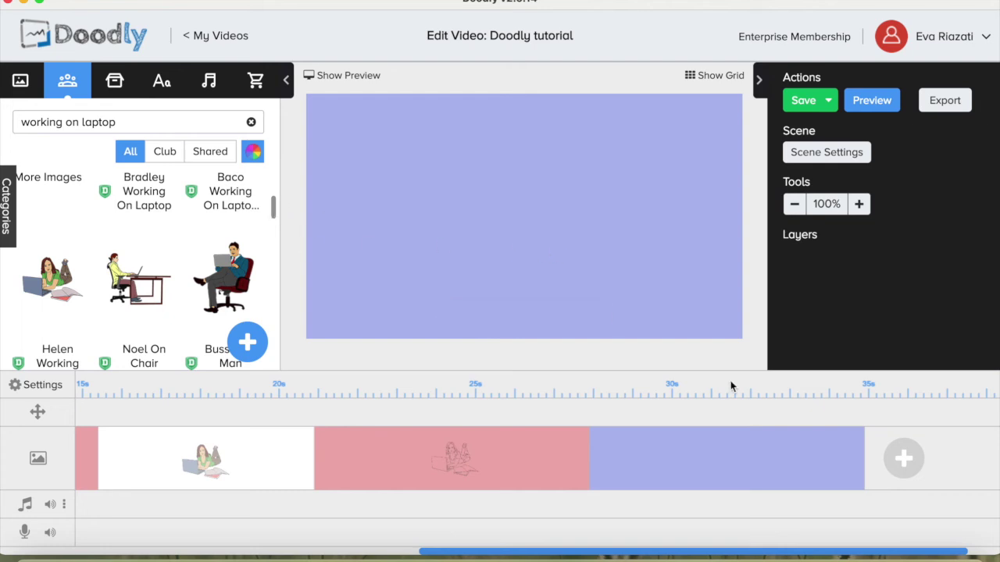
click(904, 459)
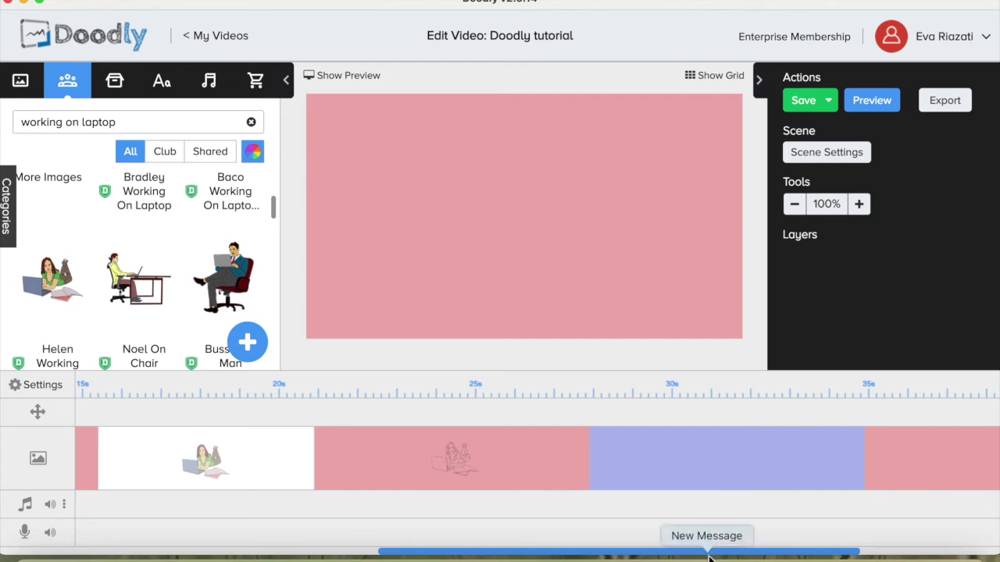
- Copy the blue scene's B0BAEF background hex from its Scene Settings
drag(709, 555, 795, 551)
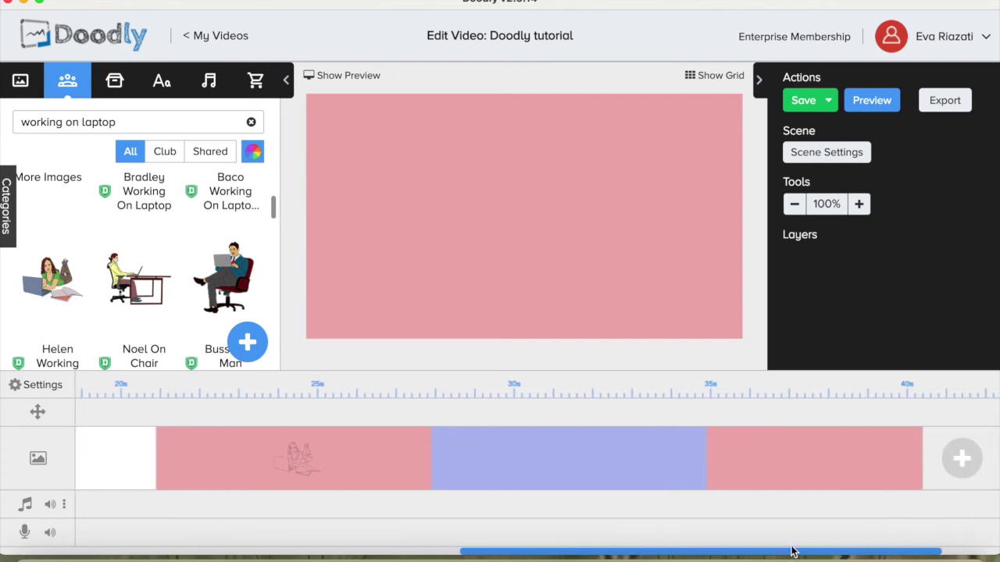
click(593, 467)
click(817, 152)
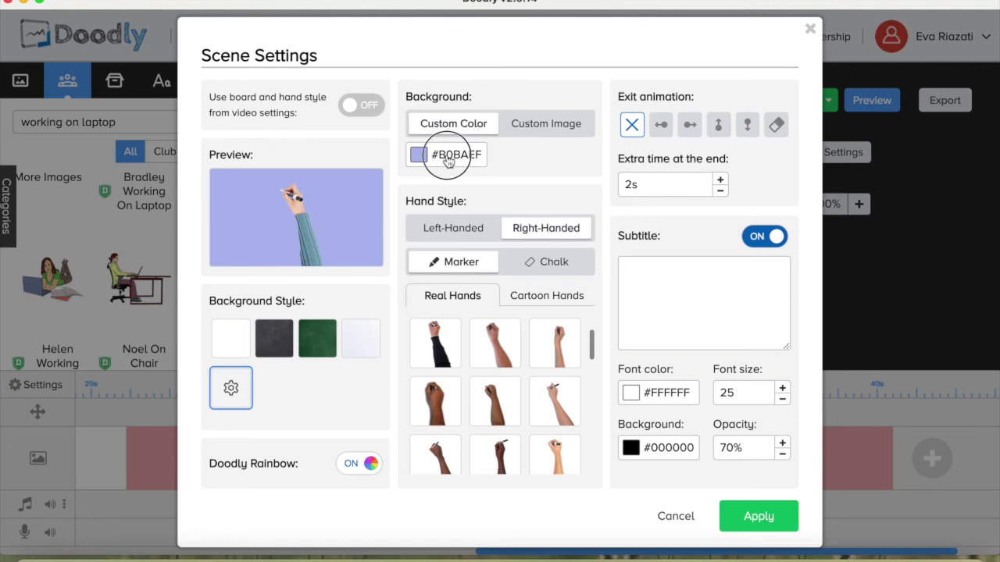
click(448, 157)
drag(456, 321, 409, 325)
key(super+c)
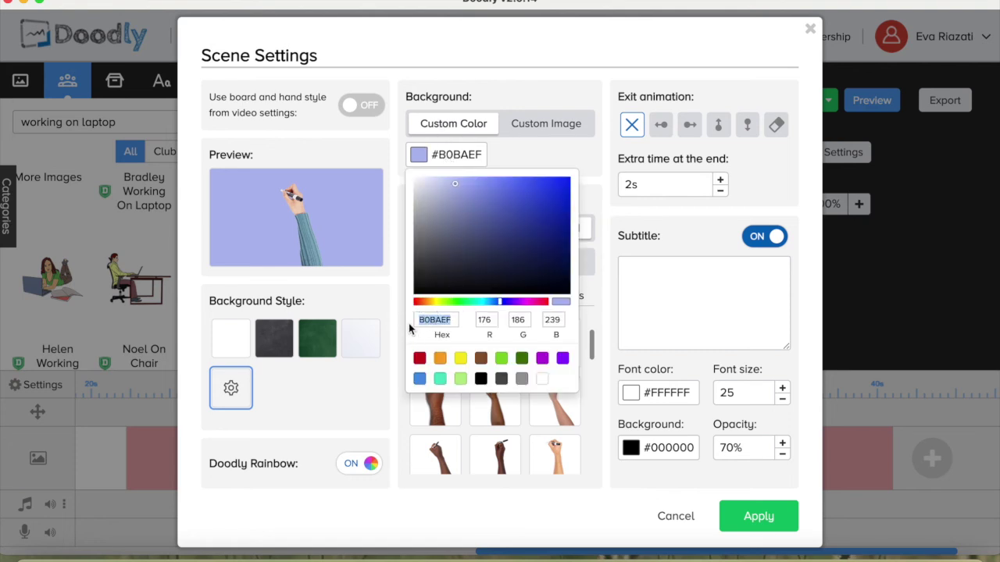
click(754, 518)
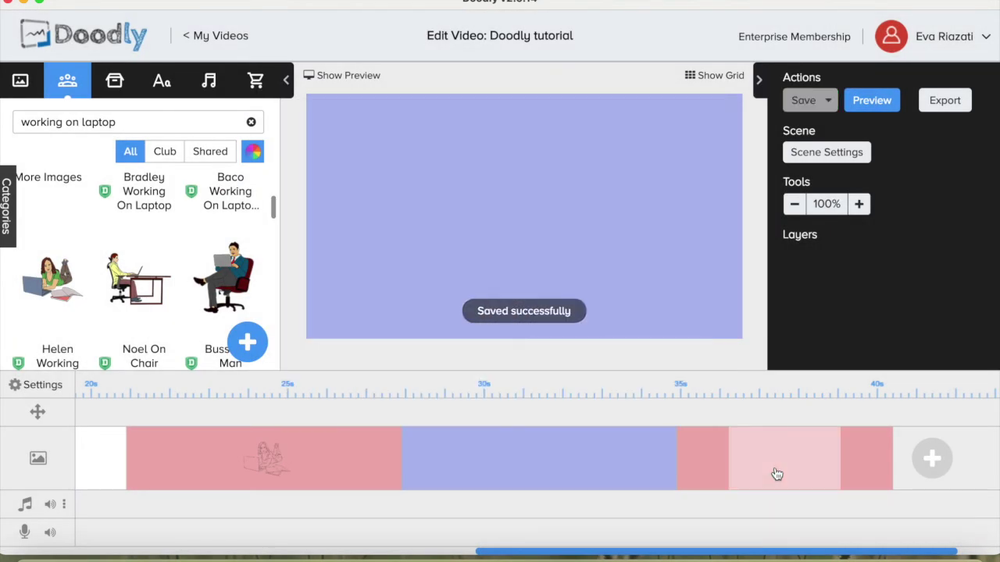
- Turn off board style on the pink scene, paste B0BAEF as its background, then add a new scene
click(774, 473)
click(829, 154)
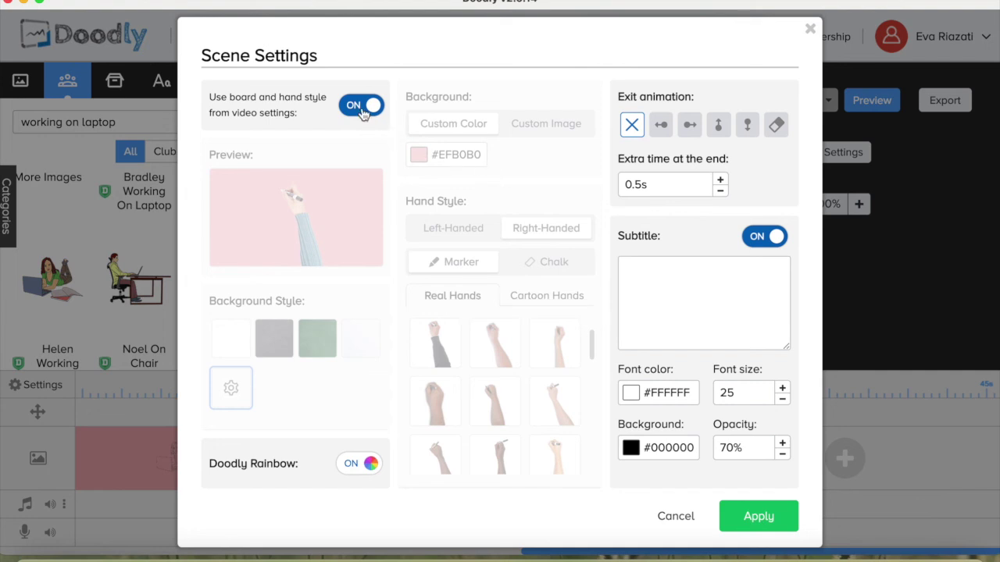
click(363, 109)
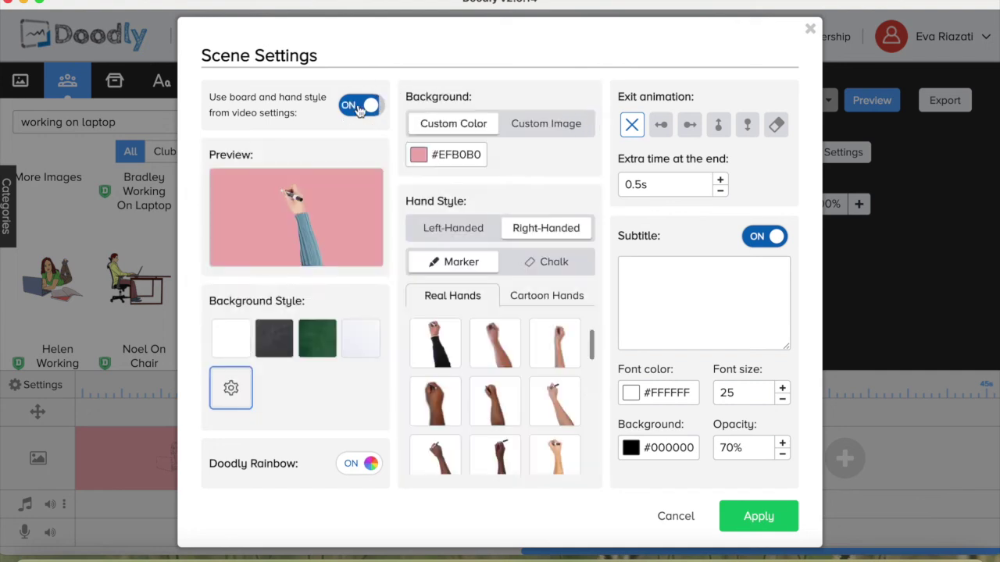
click(456, 155)
drag(453, 320, 410, 322)
key(super+v)
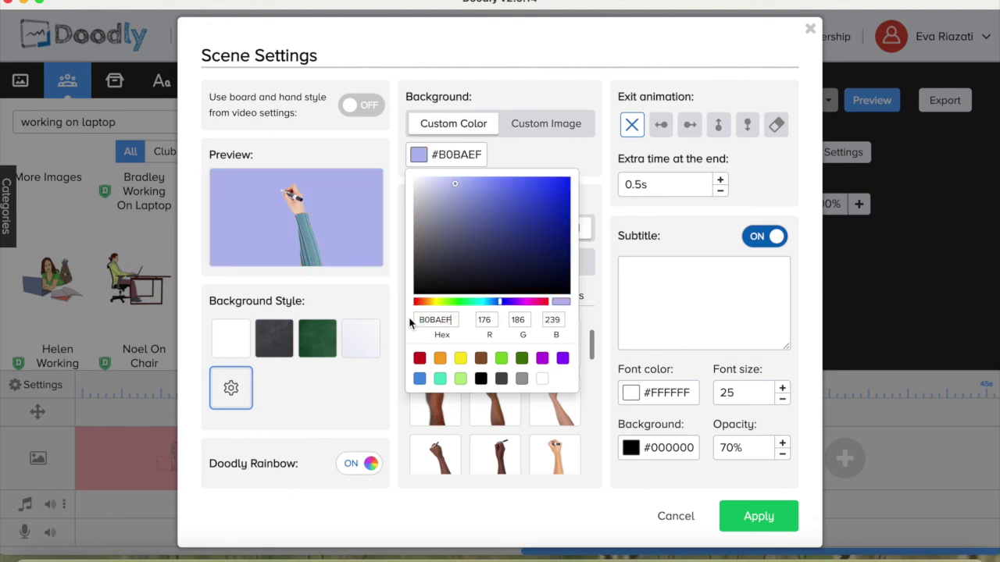
click(771, 523)
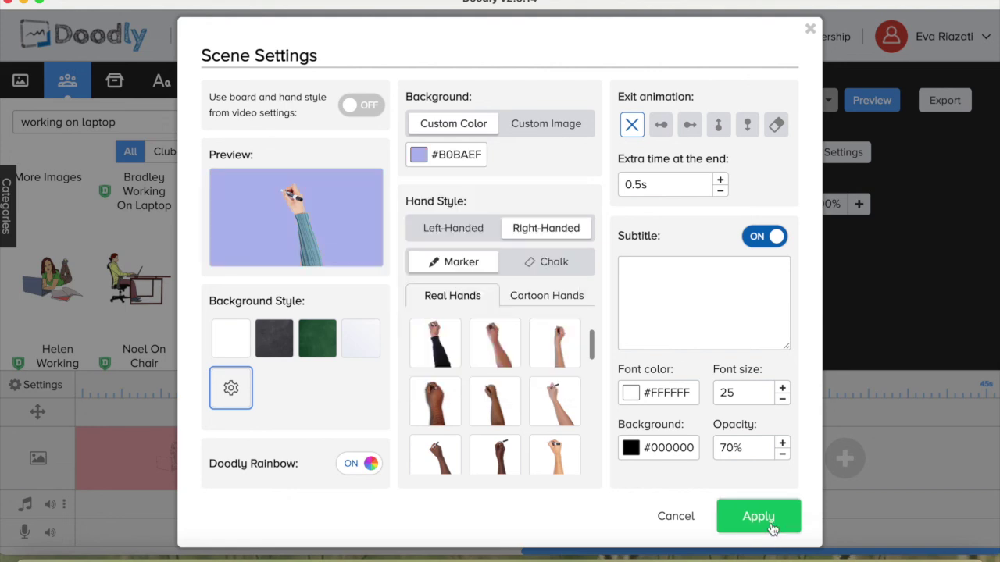
click(770, 529)
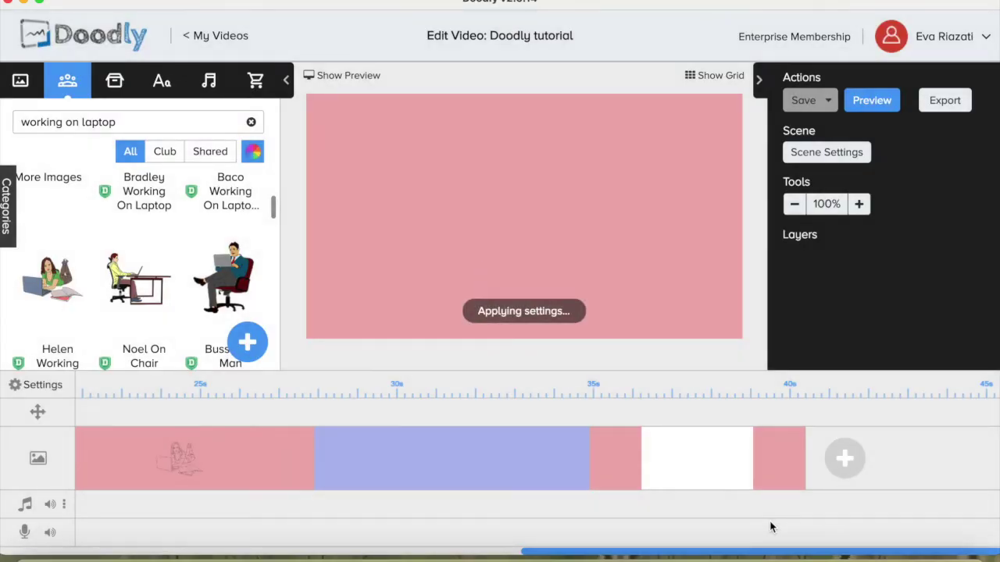
click(844, 460)
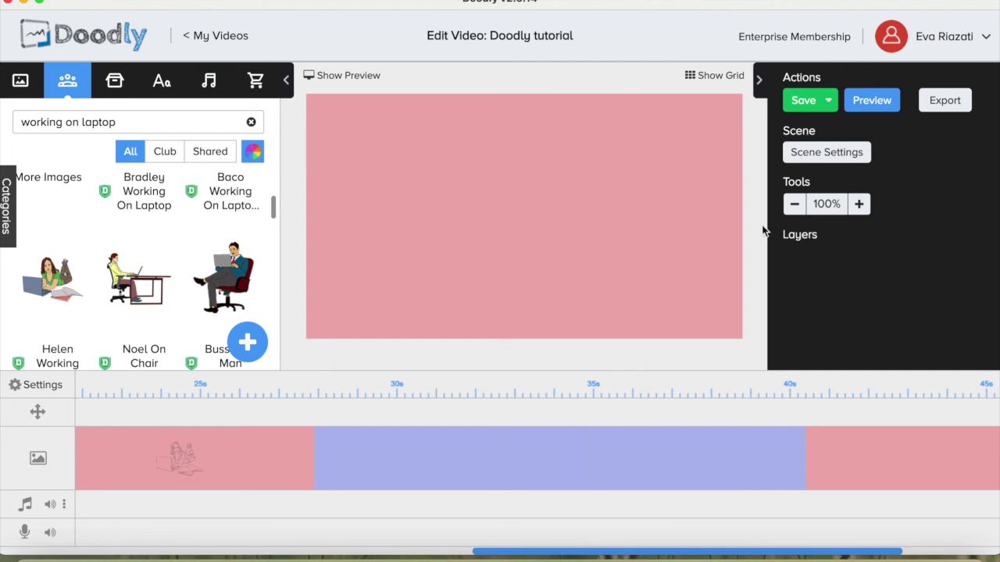
- Preview the whole video from its first scene
click(872, 100)
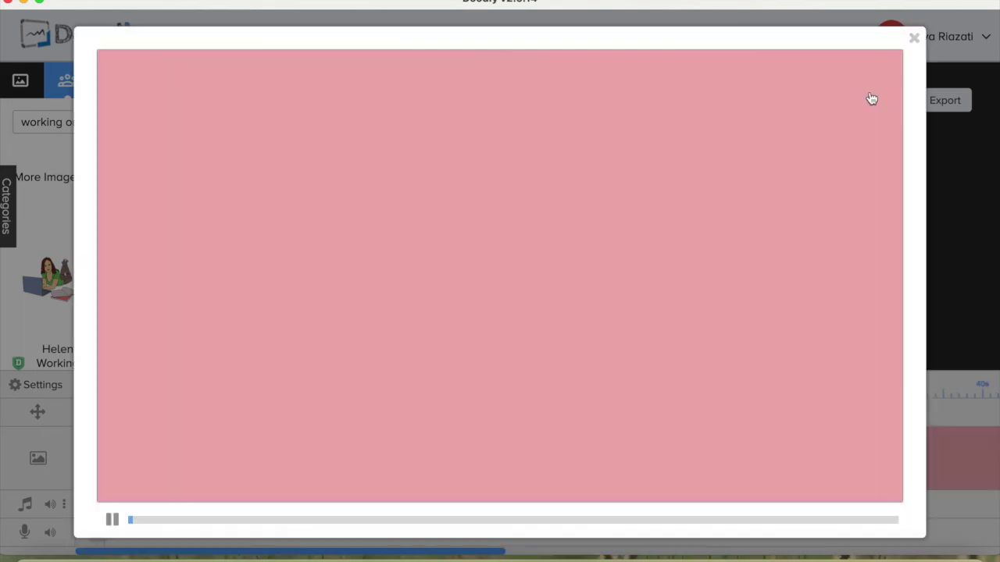